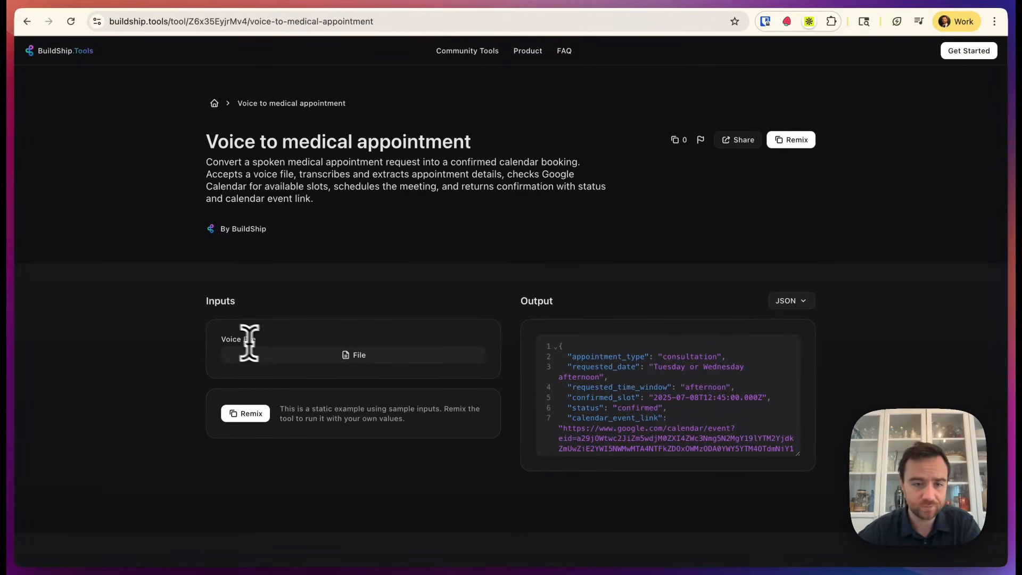
- Review the sample JSON output of the Voice to medical appointment tool through to its confirmation message
{"action": "left_click", "coordinate": [419, 12]}
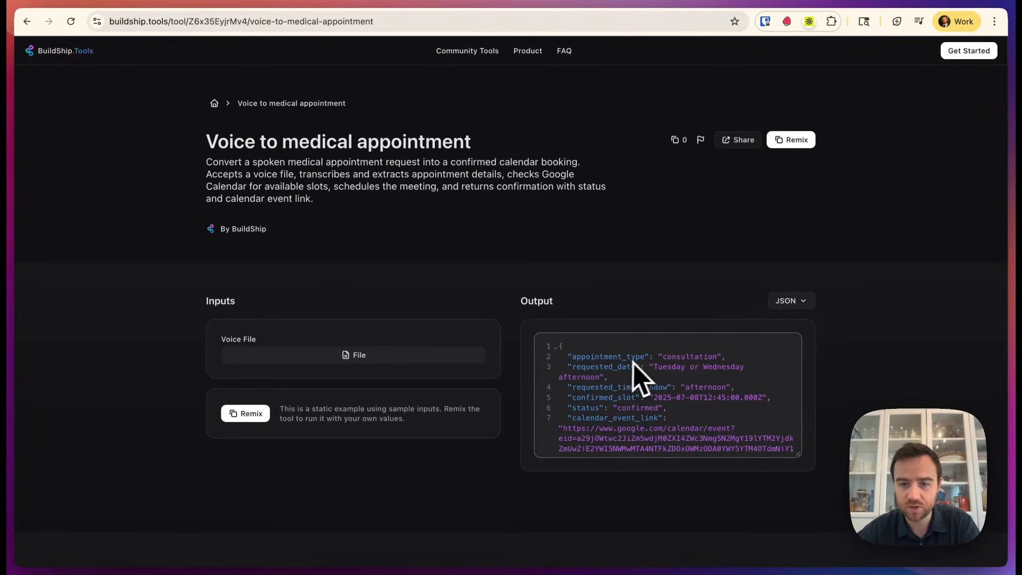
{"action": "scroll", "coordinate": [630, 425], "scroll_direction": "down", "scroll_amount": 3}
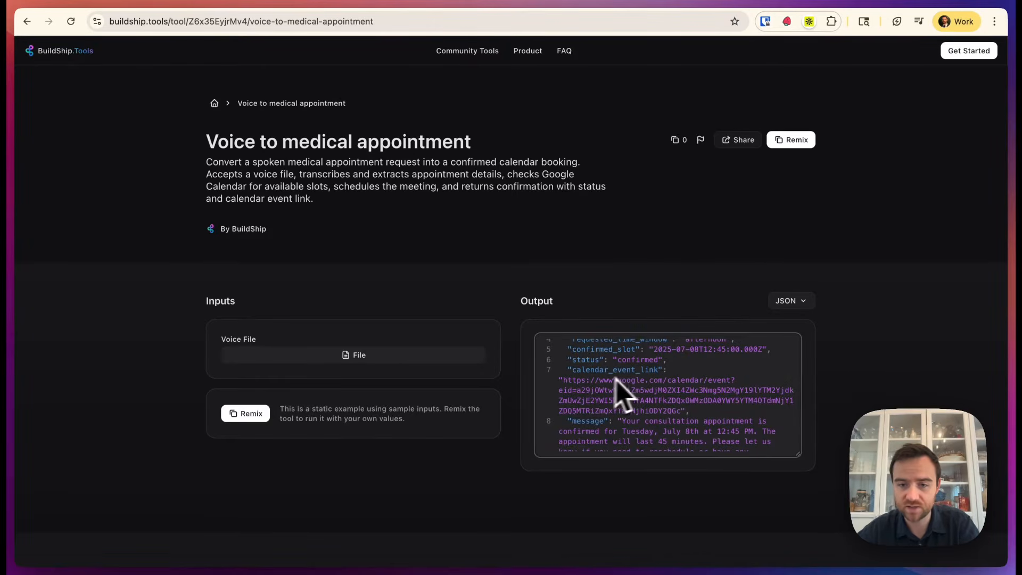
{"action": "scroll", "coordinate": [677, 392], "scroll_direction": "up", "scroll_amount": 3}
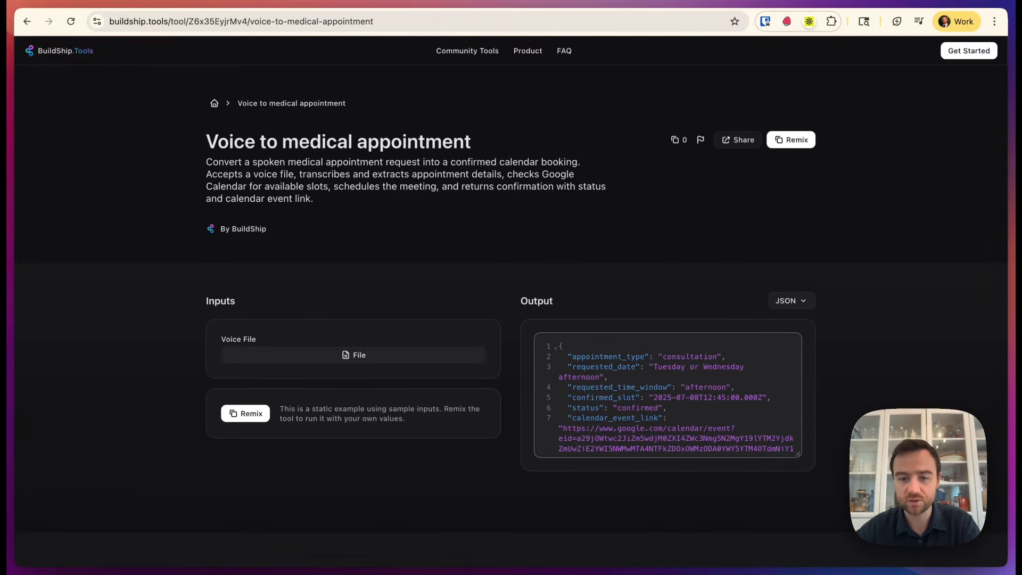
{"action": "scroll", "coordinate": [668, 394], "scroll_direction": "down", "scroll_amount": 4}
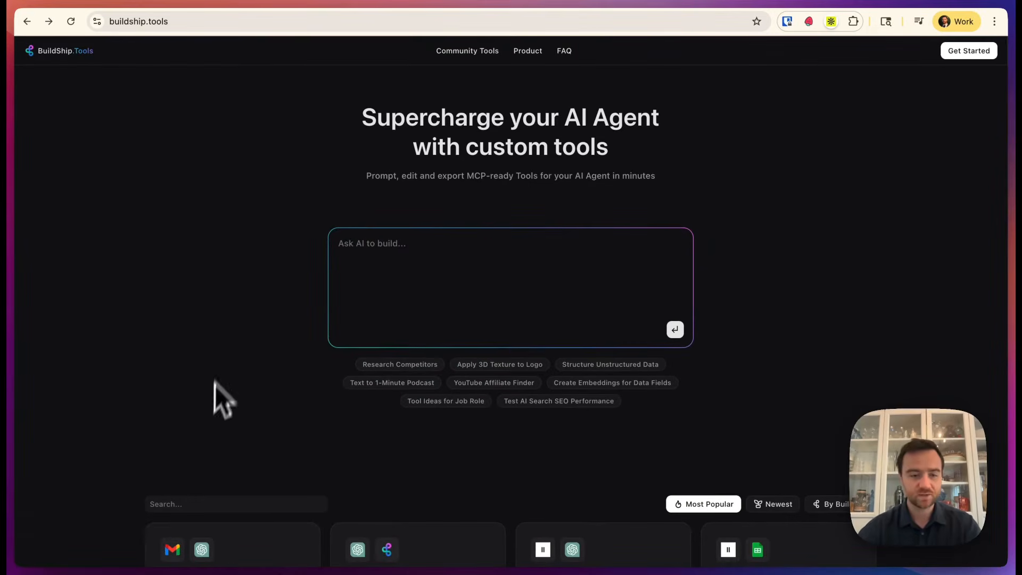
- Search the community tools for "voice to medical"
{"action": "scroll", "coordinate": [217, 388], "scroll_direction": "down", "scroll_amount": 4}
{"action": "left_click", "coordinate": [214, 305]}
{"action": "type", "text": "vo"}
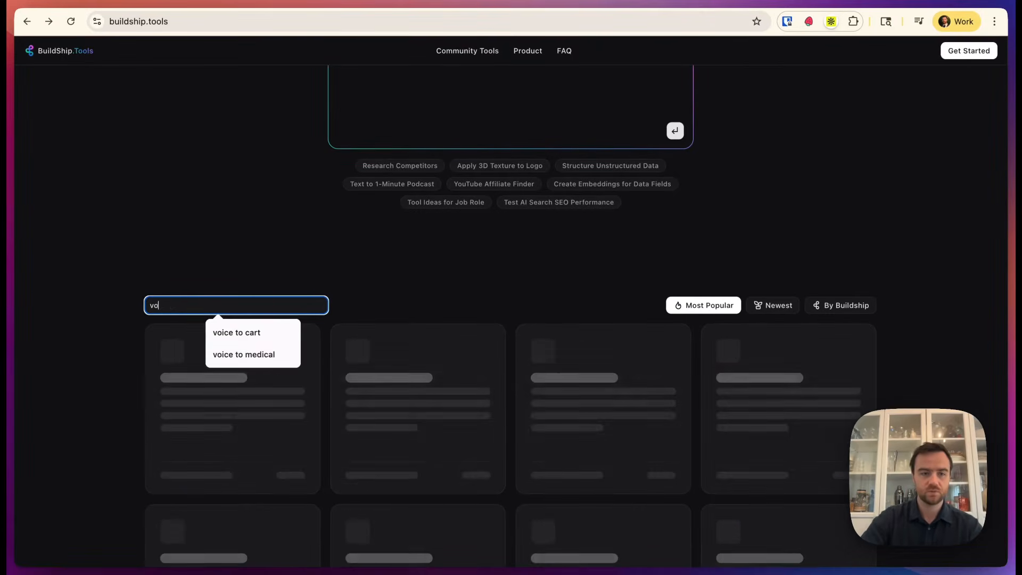
{"action": "type", "text": "ice to medical"}
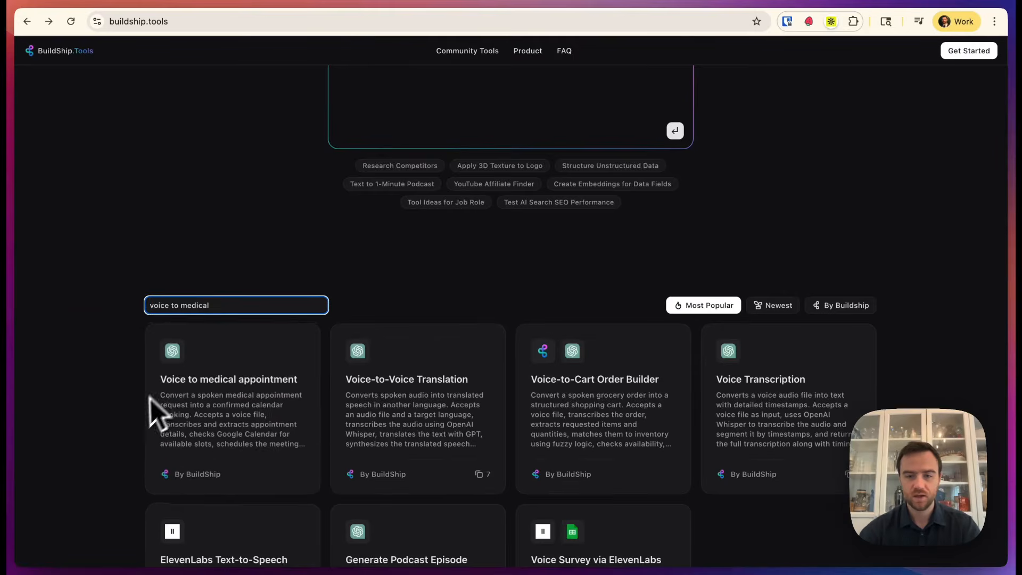
{"action": "scroll", "coordinate": [125, 425], "scroll_direction": "down", "scroll_amount": 2}
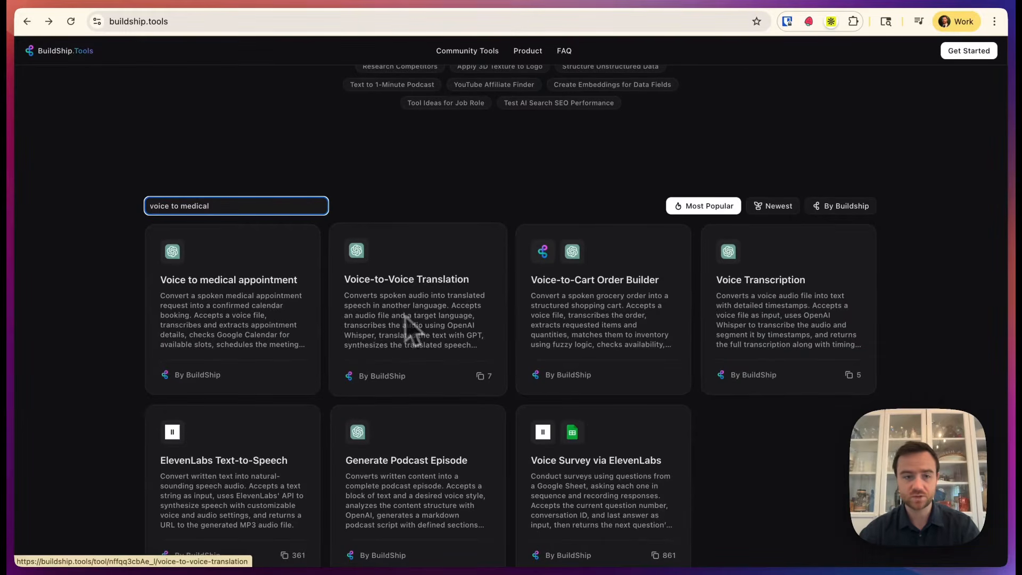
- Open the Voice to medical appointment tool and remix it into the preselected sandbox workspace
{"action": "left_click", "coordinate": [200, 308]}
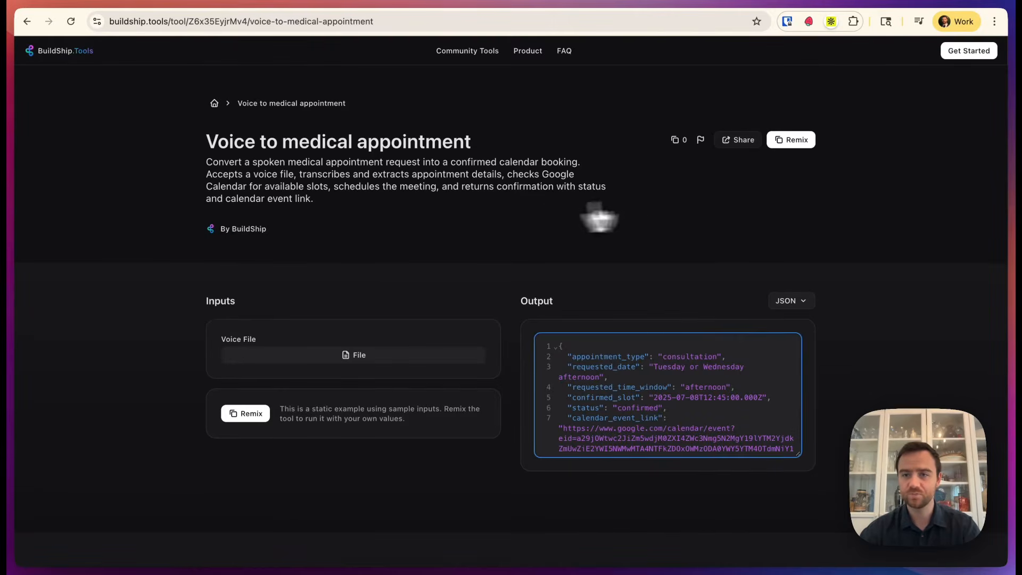
{"action": "left_click", "coordinate": [779, 143]}
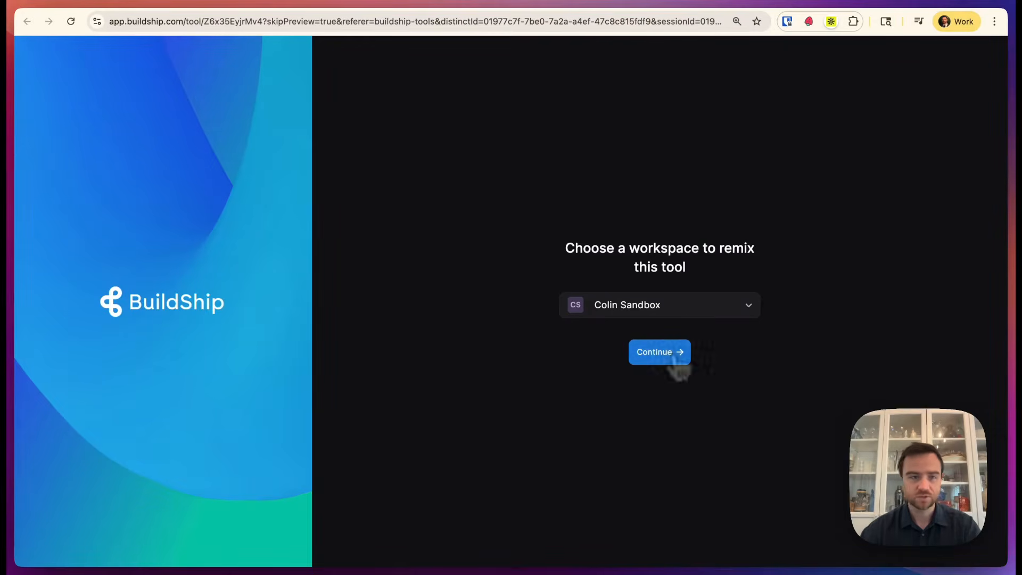
{"action": "left_click", "coordinate": [663, 354]}
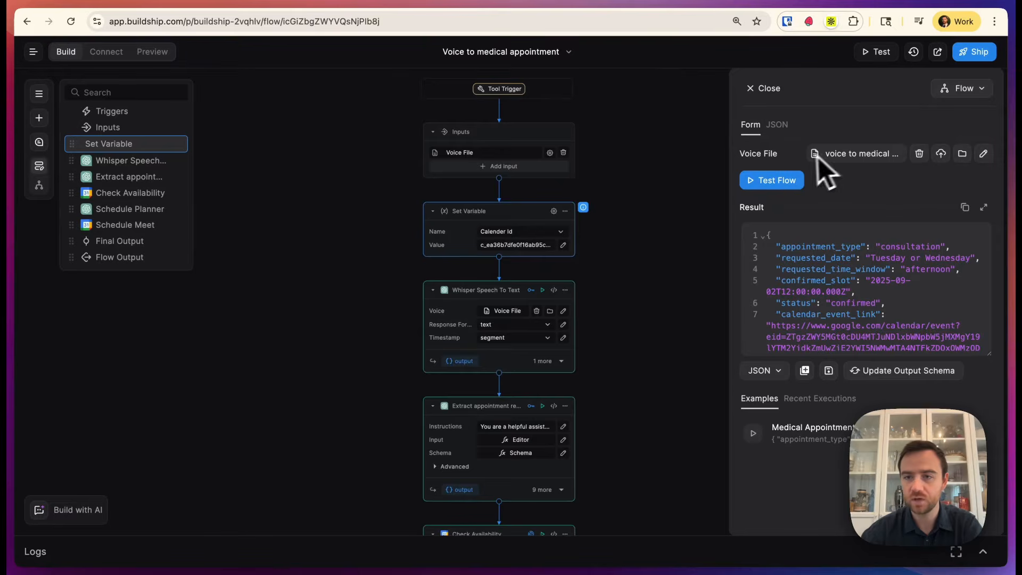
- Upload VoiceToAppointment.ogg as the Voice File, run a test of the flow and look over its nodes
{"action": "left_click", "coordinate": [941, 155]}
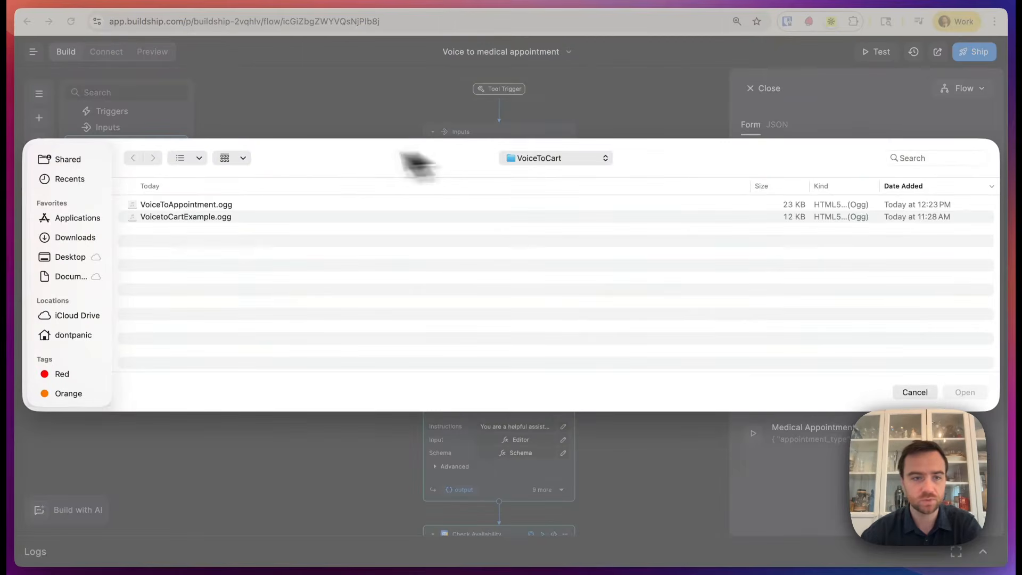
{"action": "left_click", "coordinate": [164, 207]}
{"action": "left_click", "coordinate": [968, 392]}
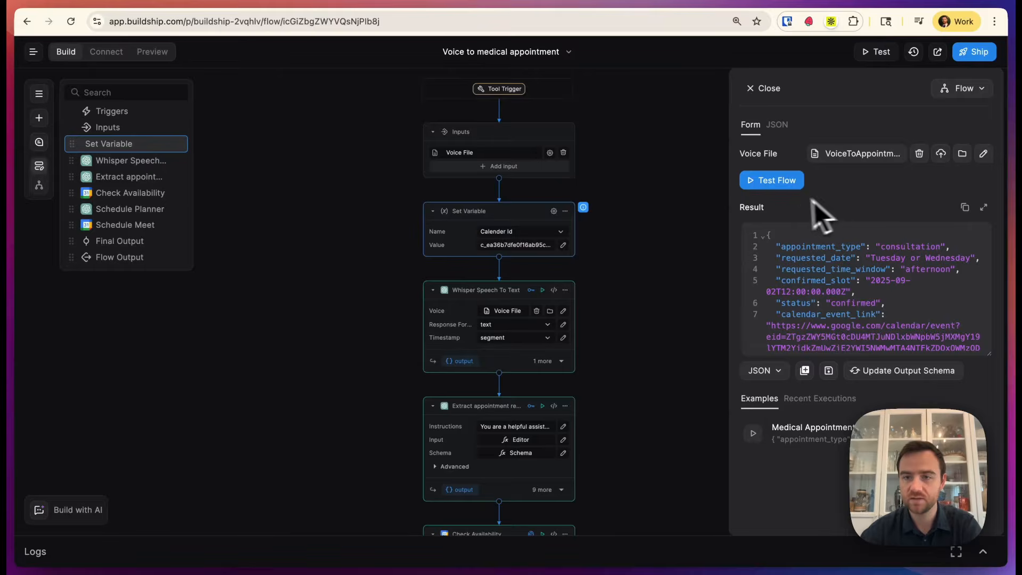
{"action": "left_click", "coordinate": [787, 186]}
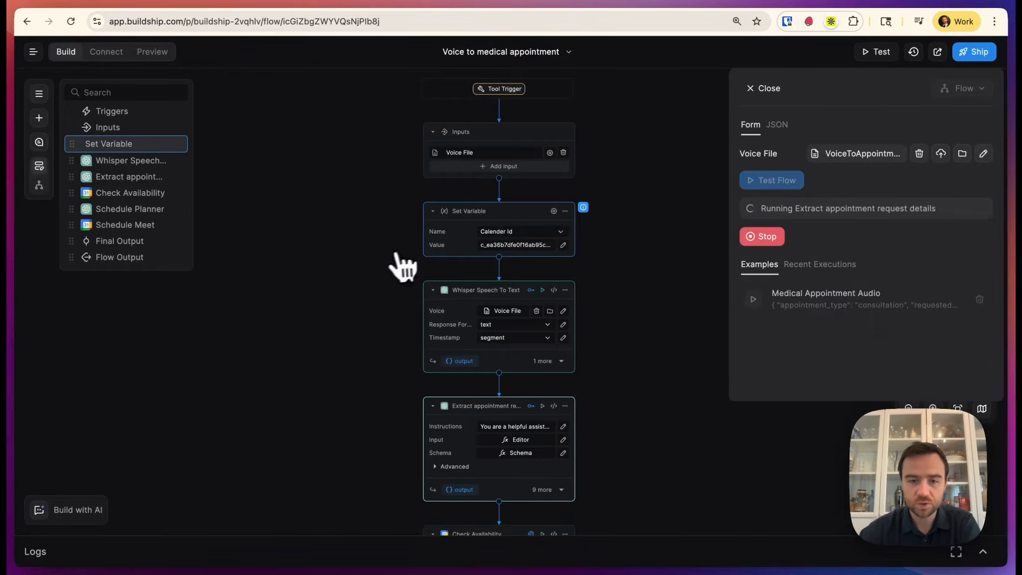
{"action": "scroll", "coordinate": [399, 263], "scroll_direction": "down", "scroll_amount": 5}
{"action": "scroll", "coordinate": [399, 263], "scroll_direction": "down", "scroll_amount": 1}
{"action": "scroll", "coordinate": [372, 273], "scroll_direction": "up", "scroll_amount": 3}
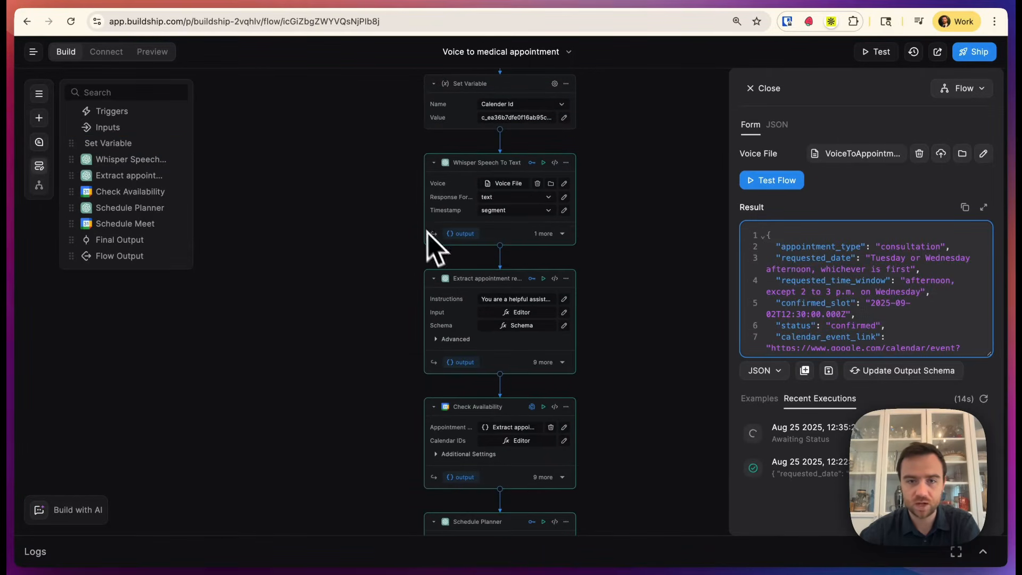
- Search the node library for "whisper" and "json" nodes without adding any after Whisper Speech To Text
{"action": "left_click", "coordinate": [499, 245]}
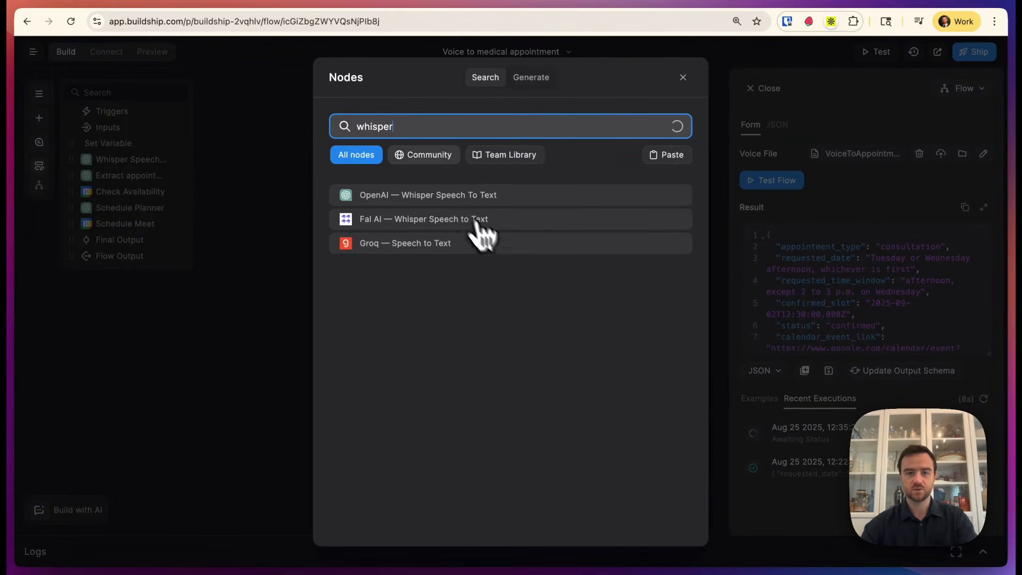
{"action": "key", "text": "super+a"}
{"action": "key", "text": "BackSpace"}
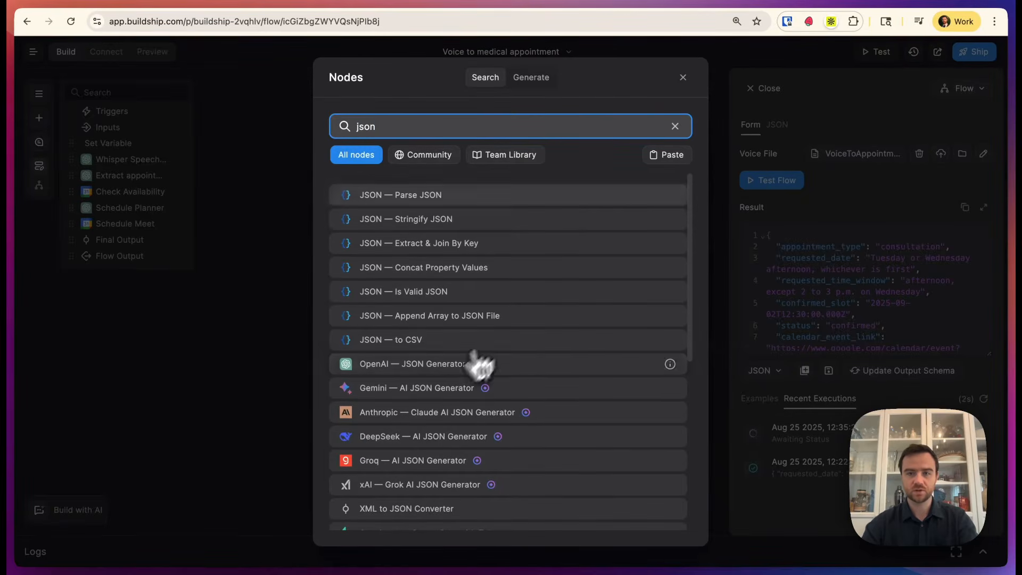
{"action": "left_click", "coordinate": [683, 78]}
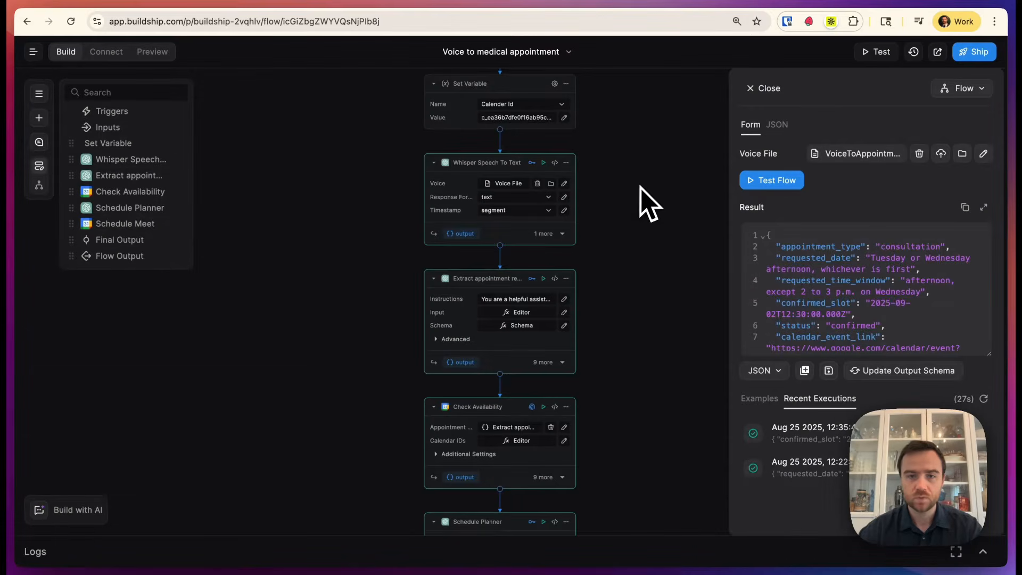
- Set the Voice value of the Whisper Speech To Text node to the Voice File input variable
{"action": "left_click", "coordinate": [564, 183]}
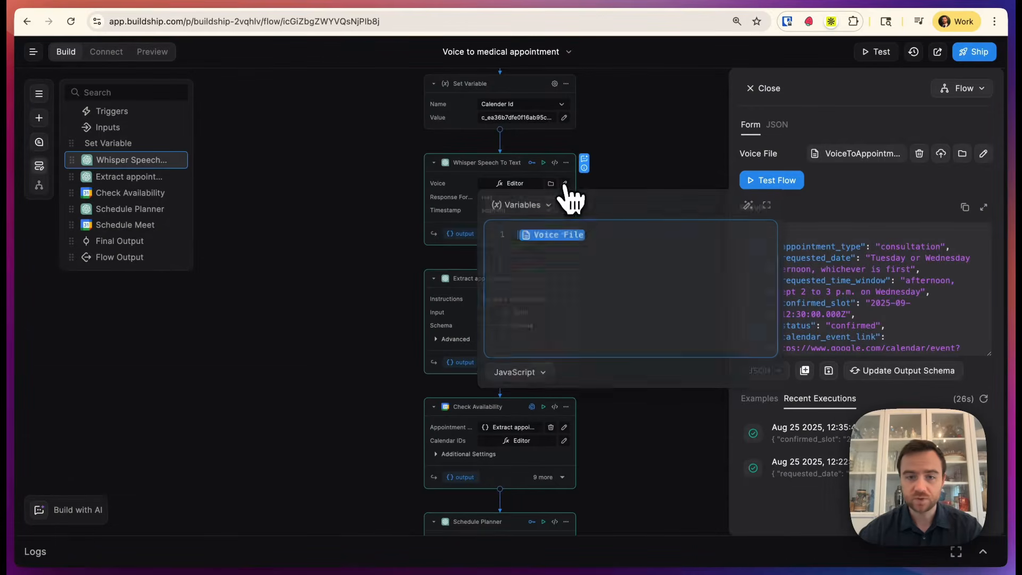
{"action": "key", "text": "BackSpace"}
{"action": "type", "text": "voic"}
{"action": "left_click", "coordinate": [606, 244]}
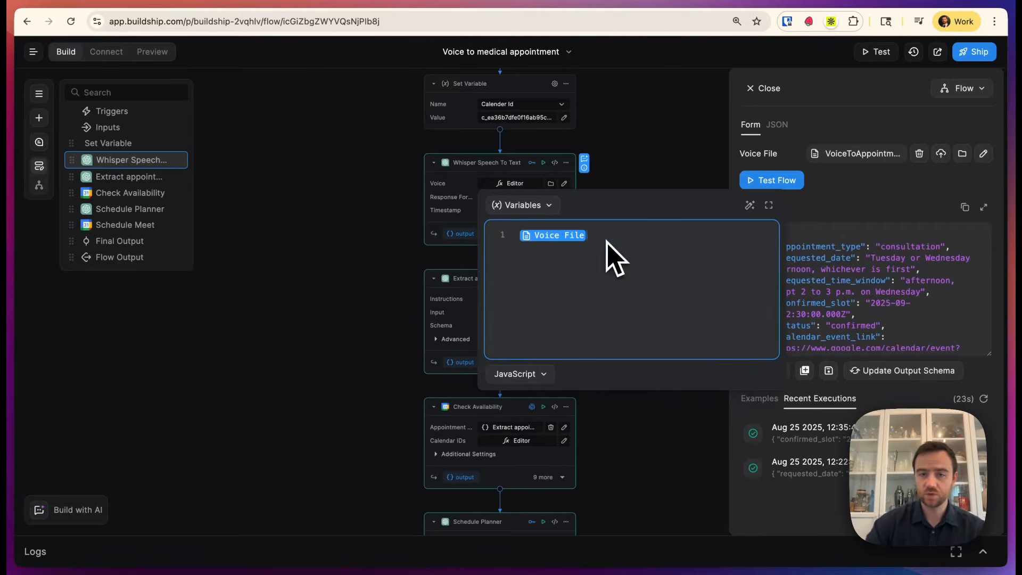
{"action": "left_click", "coordinate": [522, 208]}
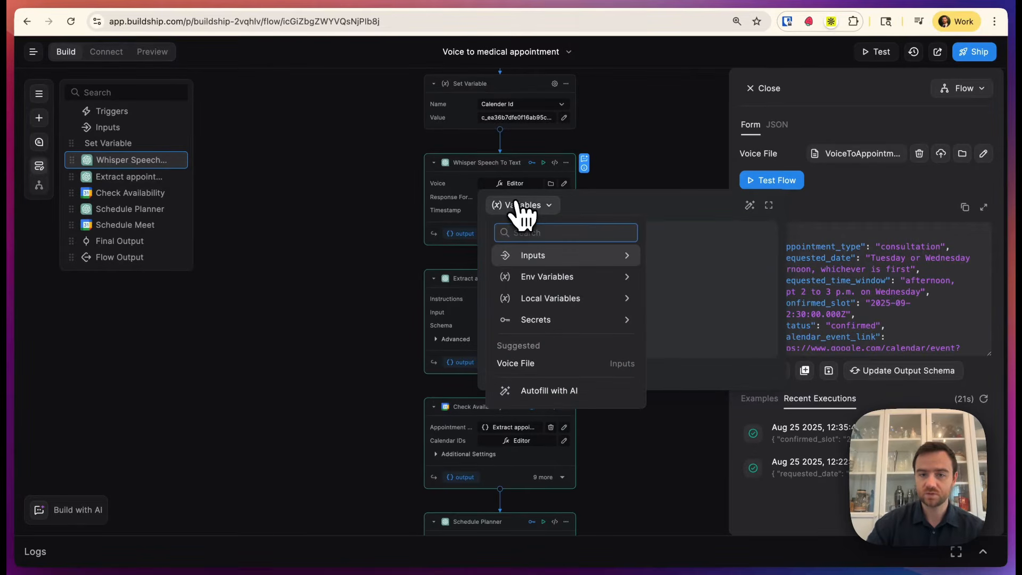
{"action": "left_click", "coordinate": [538, 255]}
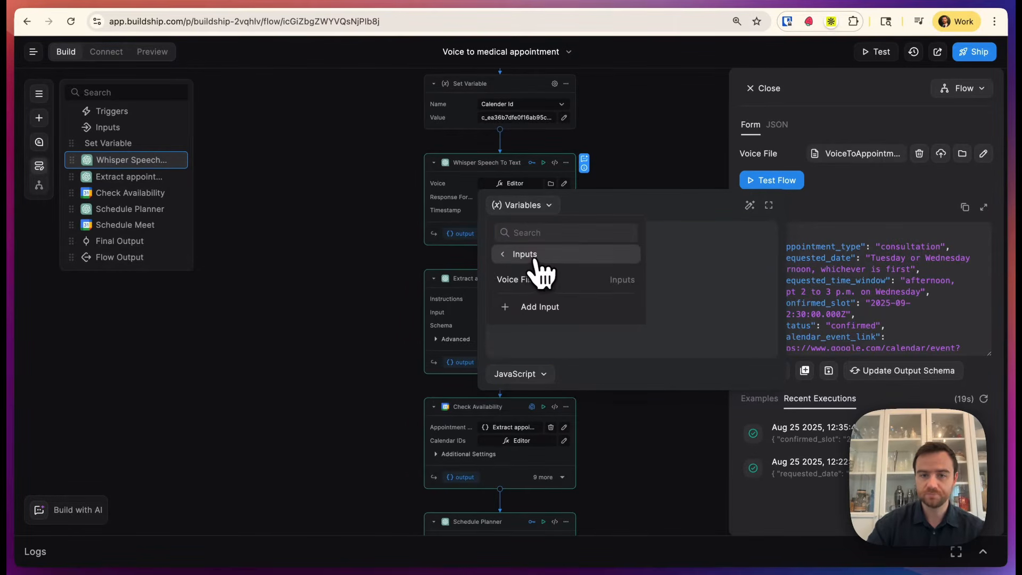
{"action": "left_click", "coordinate": [540, 275]}
{"action": "left_click", "coordinate": [551, 197]}
{"action": "left_click", "coordinate": [640, 186]}
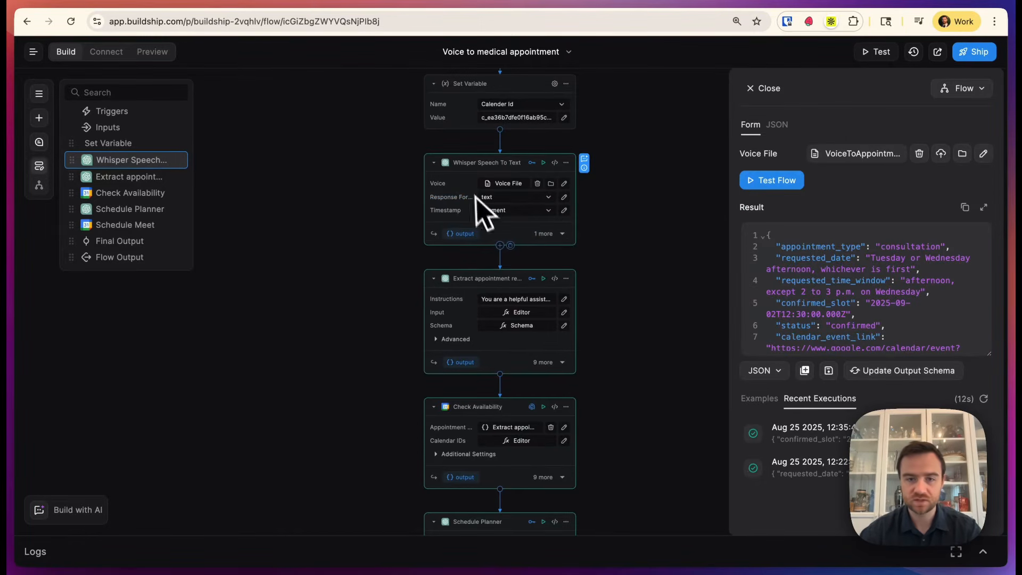
- Show the test details of the Whisper Speech To Text node and examine the transcription in its result
{"action": "scroll", "coordinate": [616, 247], "scroll_direction": "down", "scroll_amount": 2}
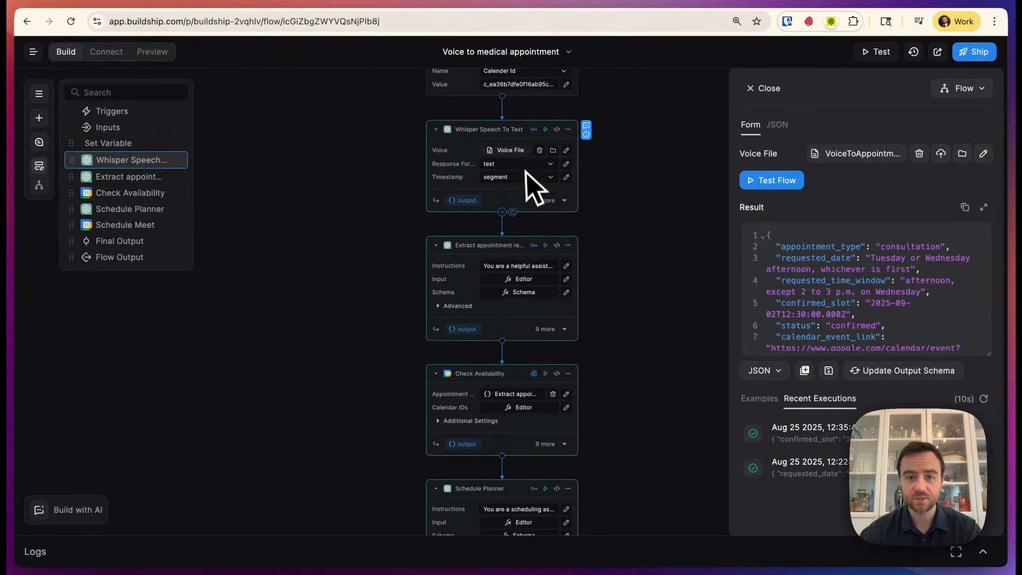
{"action": "left_click", "coordinate": [546, 133]}
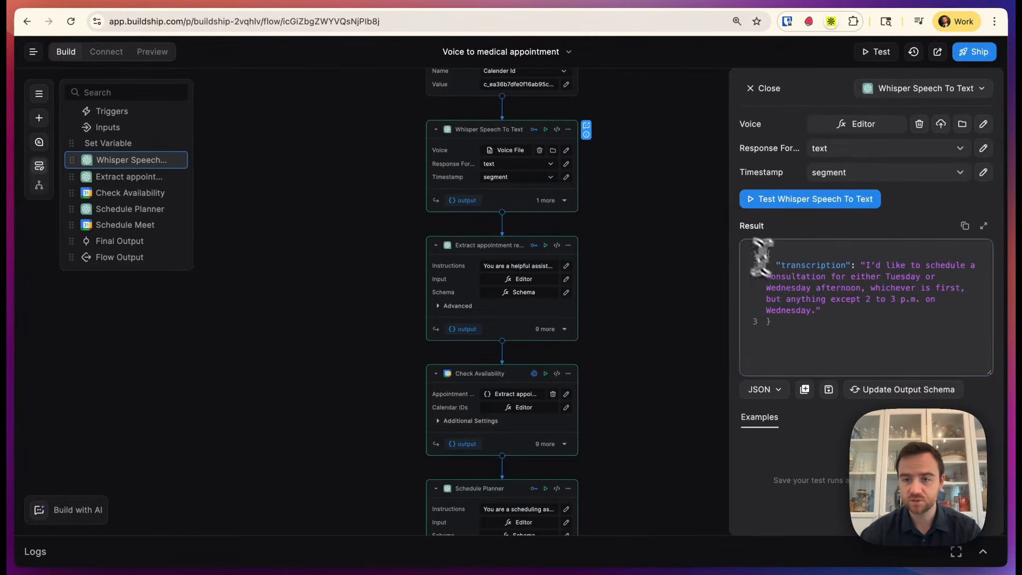
{"action": "left_click_drag", "start_coordinate": [817, 313], "coordinate": [865, 269]}
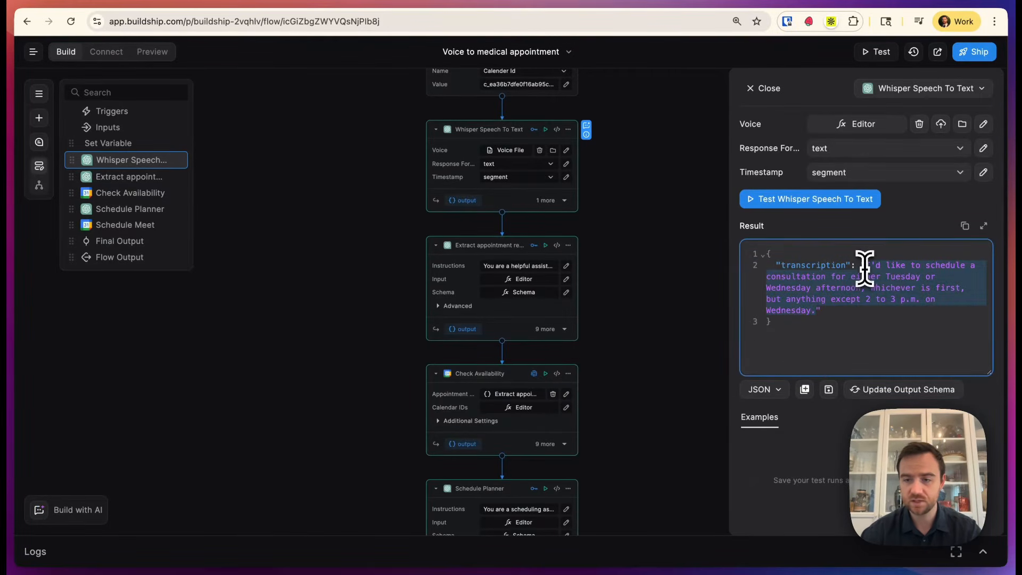
- Examine the schema fields of the Extract appointment request node and the opening of its instructions
{"action": "left_click", "coordinate": [566, 293]}
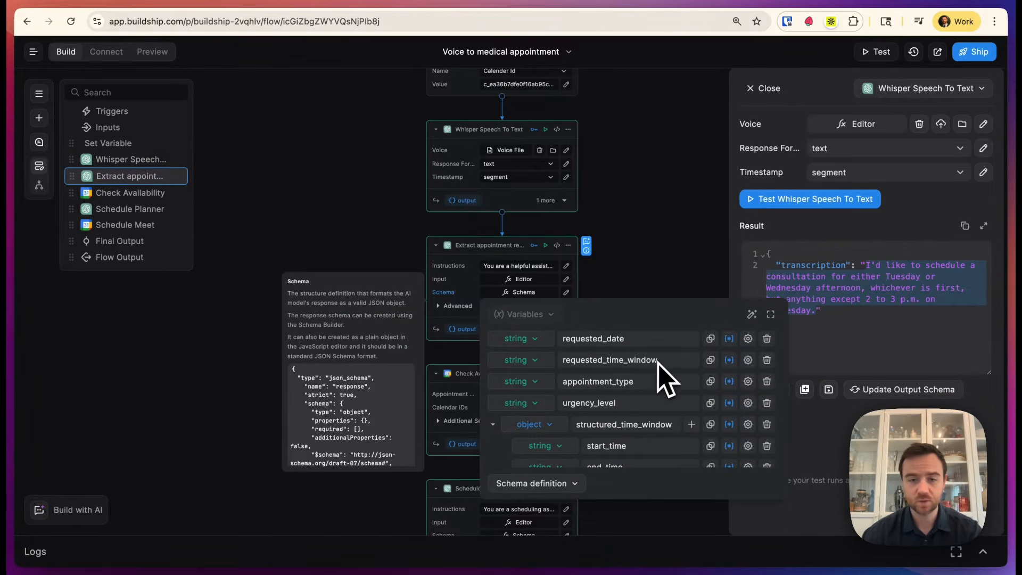
{"action": "scroll", "coordinate": [659, 404], "scroll_direction": "down", "scroll_amount": 3}
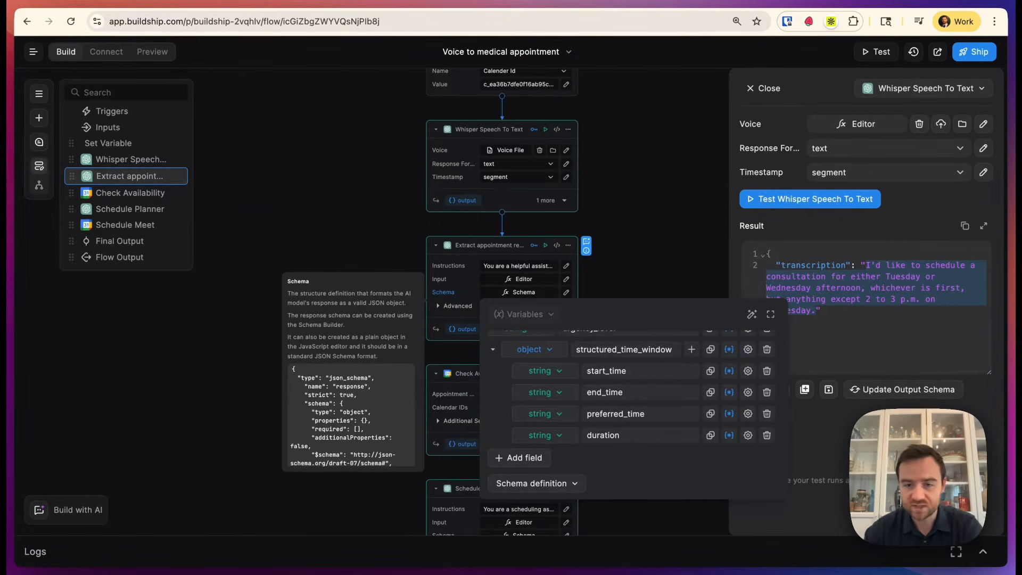
{"action": "scroll", "coordinate": [631, 400], "scroll_direction": "up", "scroll_amount": 3}
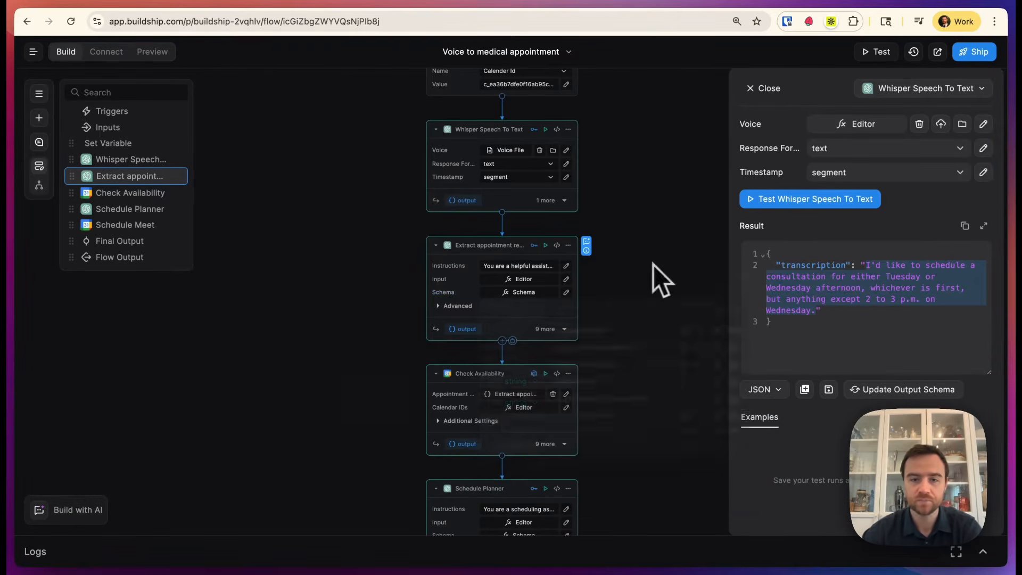
{"action": "mouse_move", "coordinate": [569, 268]}
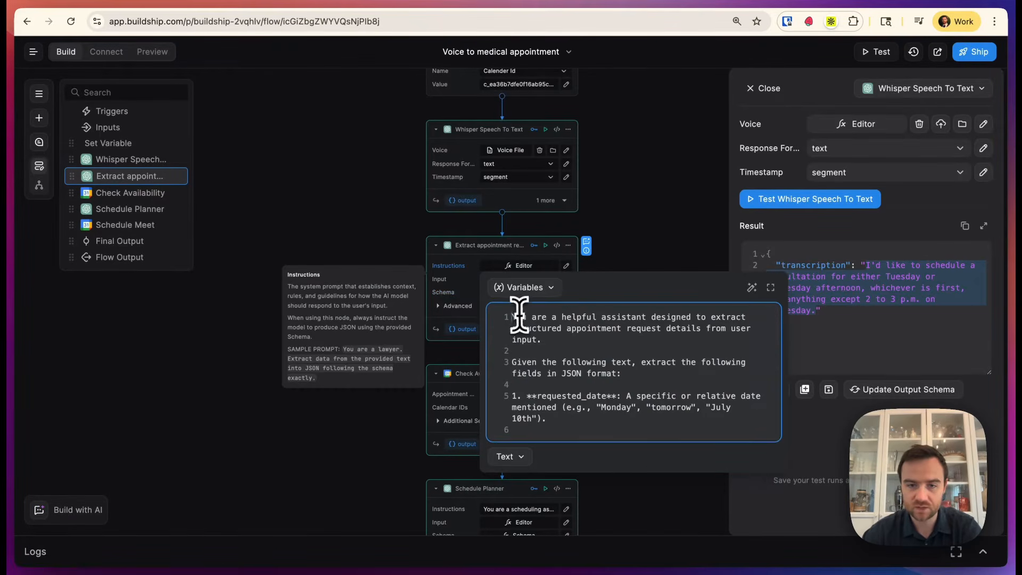
{"action": "mouse_move", "coordinate": [512, 318]}
{"action": "left_mouse_down"}
{"action": "mouse_move", "coordinate": [586, 383]}
{"action": "mouse_move", "coordinate": [627, 456]}
{"action": "mouse_move", "coordinate": [629, 347]}
{"action": "mouse_move", "coordinate": [507, 323]}
{"action": "left_mouse_up"}
{"action": "left_click", "coordinate": [655, 250]}
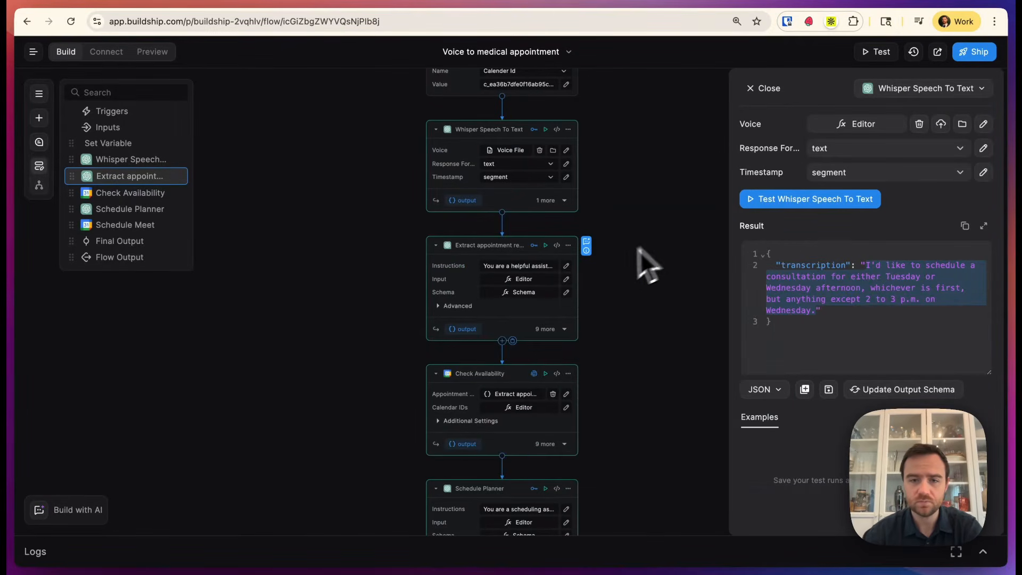
- Check the Extract appointment request node's input text, read further into its field-extraction instructions and revisit its schema
{"action": "left_click", "coordinate": [566, 280]}
{"action": "mouse_move", "coordinate": [640, 336]}
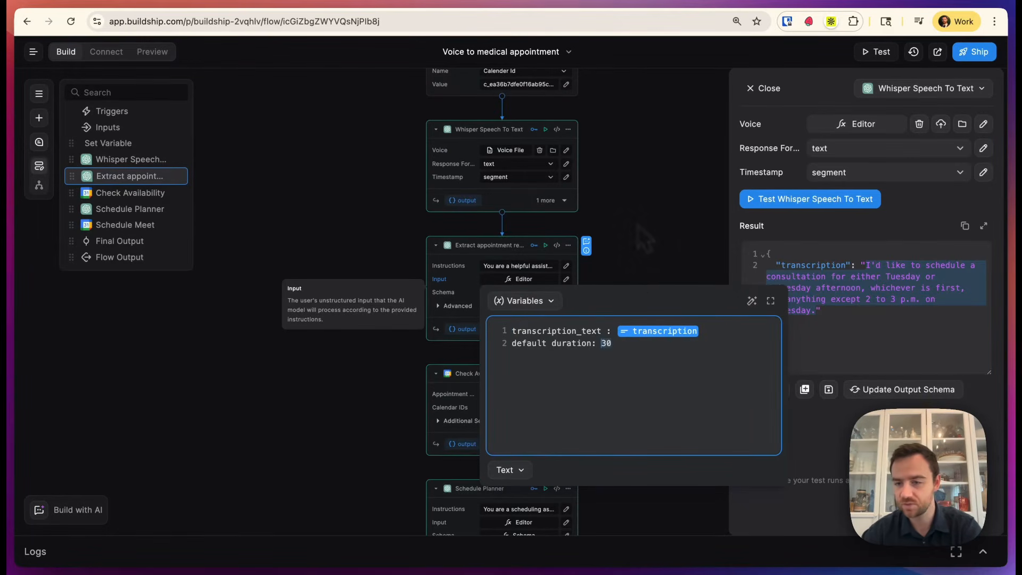
{"action": "left_click", "coordinate": [606, 270]}
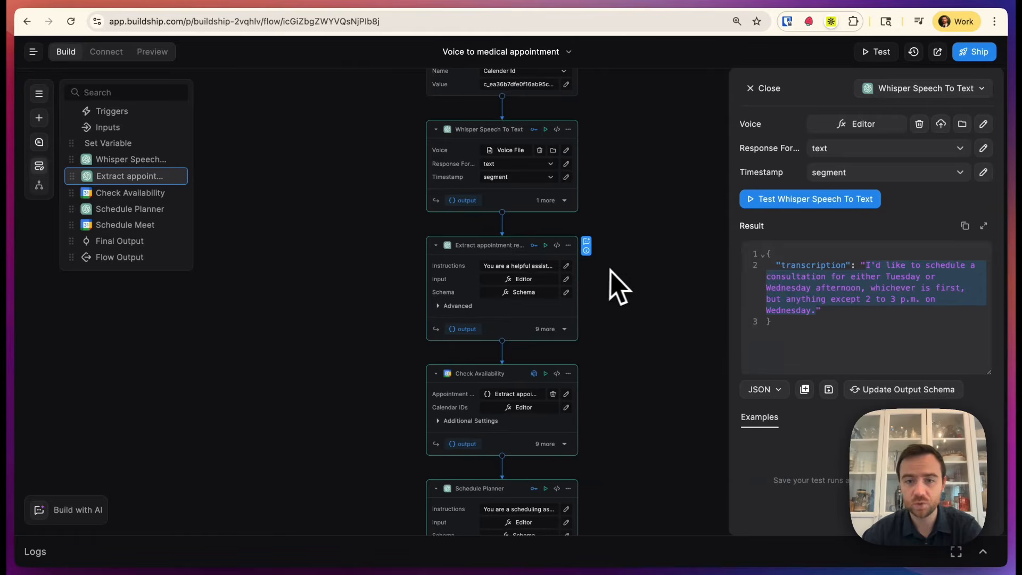
{"action": "left_click", "coordinate": [566, 266]}
{"action": "scroll", "coordinate": [612, 373], "scroll_direction": "down", "scroll_amount": 3}
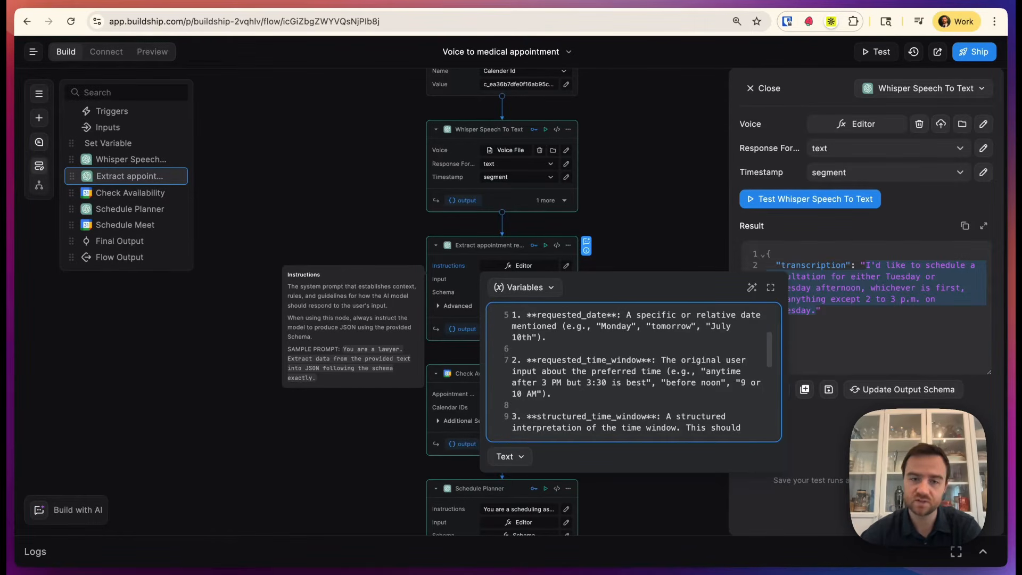
{"action": "left_click", "coordinate": [652, 227]}
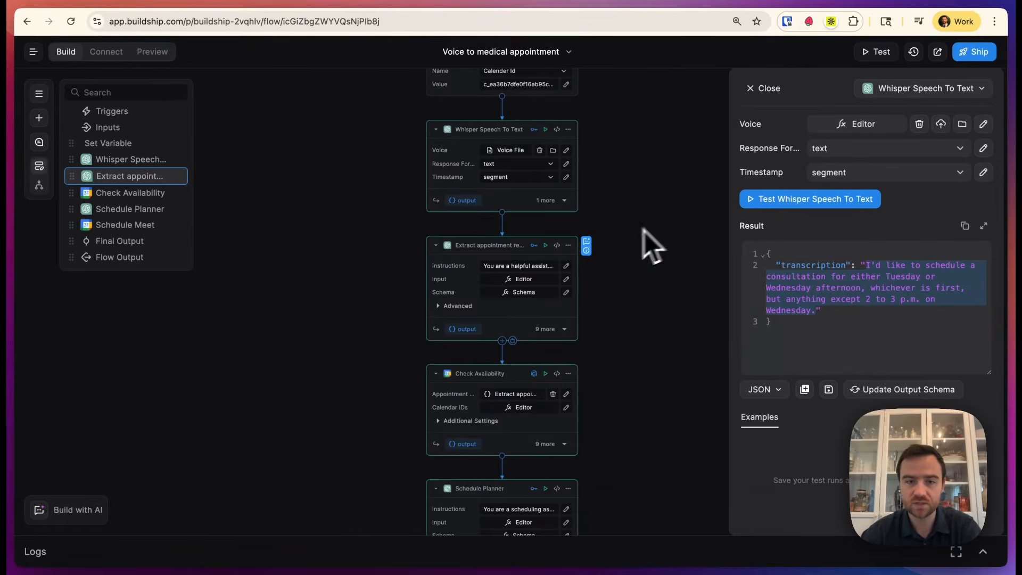
{"action": "left_click", "coordinate": [558, 291]}
{"action": "left_click", "coordinate": [632, 269]}
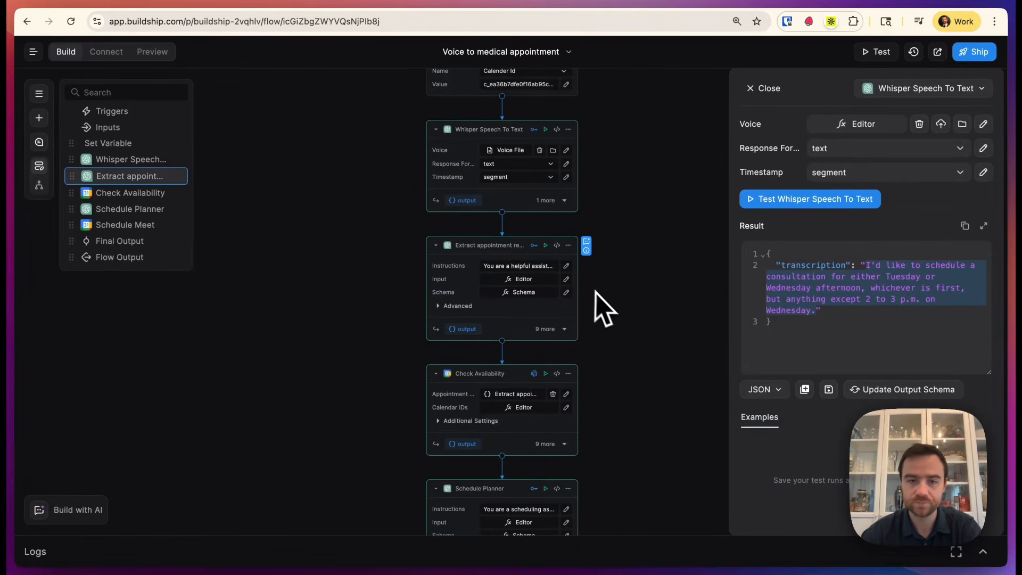
- Check which Google account is connected to the Check Availability node, leaving the selection as it is
{"action": "scroll", "coordinate": [607, 304], "scroll_direction": "down", "scroll_amount": 5}
{"action": "scroll", "coordinate": [618, 282], "scroll_direction": "up", "scroll_amount": 1}
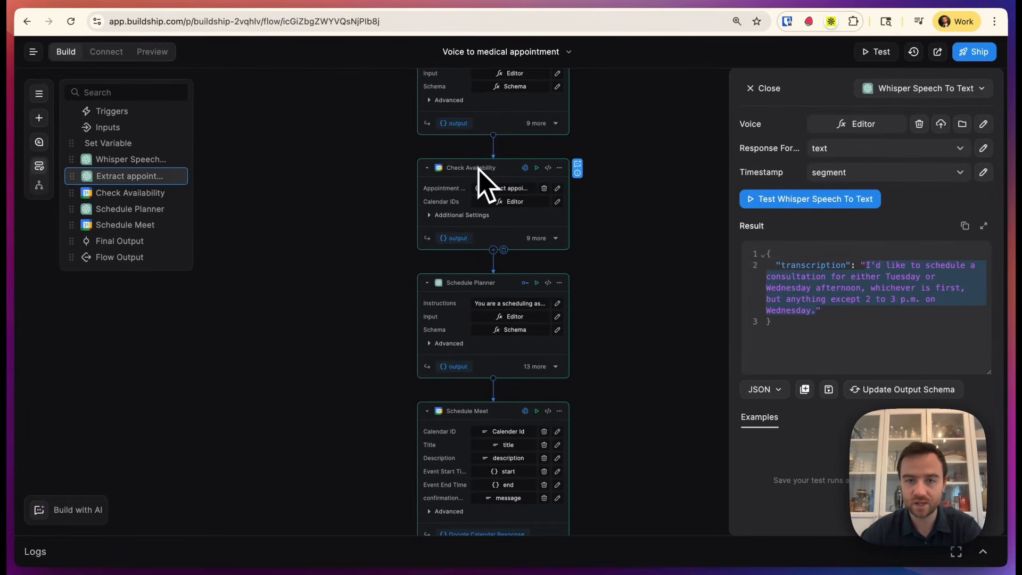
{"action": "left_click", "coordinate": [526, 168]}
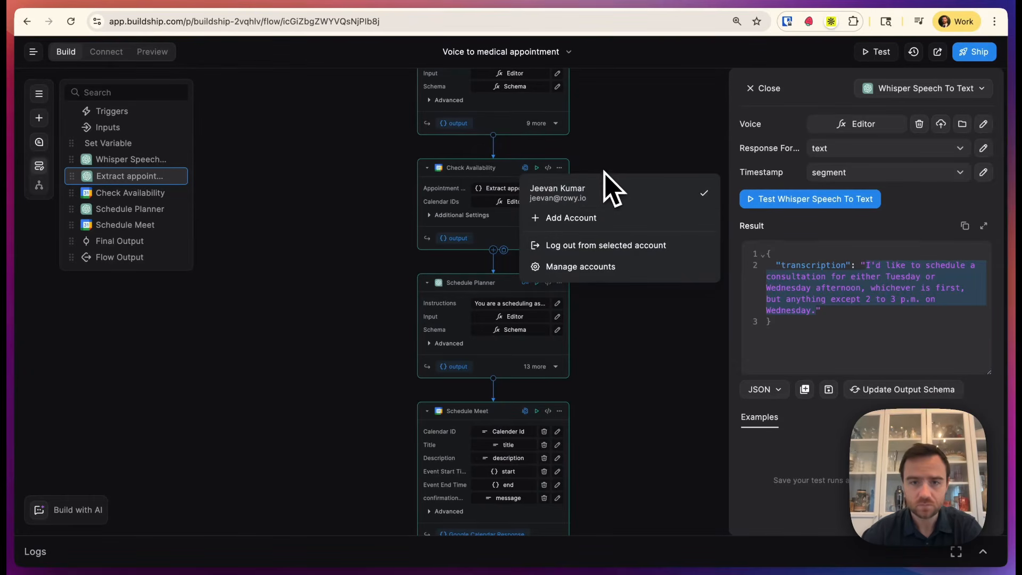
{"action": "left_click", "coordinate": [621, 160]}
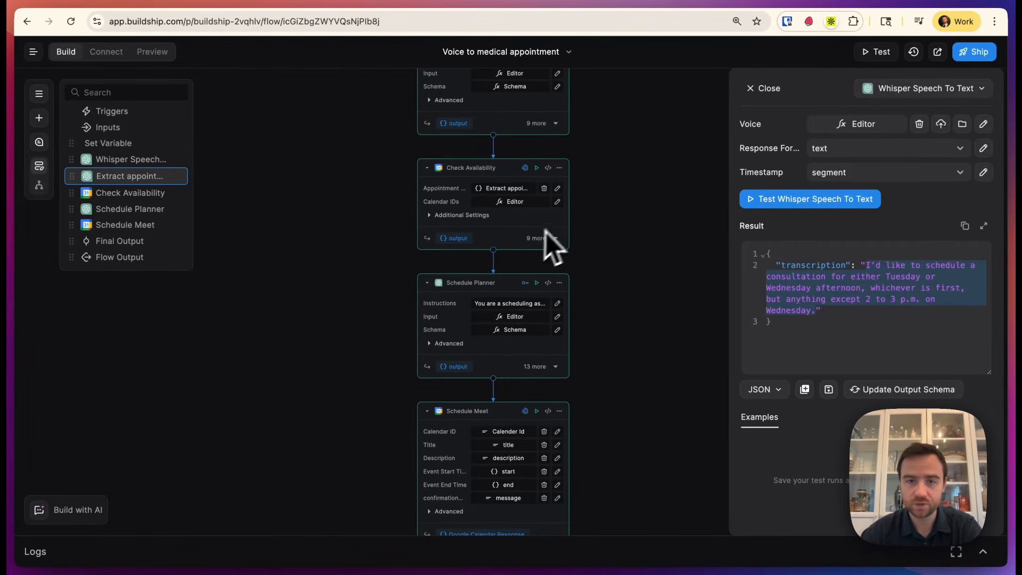
- Inspect the node logic code of the Check Availability node and leave the node editor without saving
{"action": "left_click", "coordinate": [552, 175]}
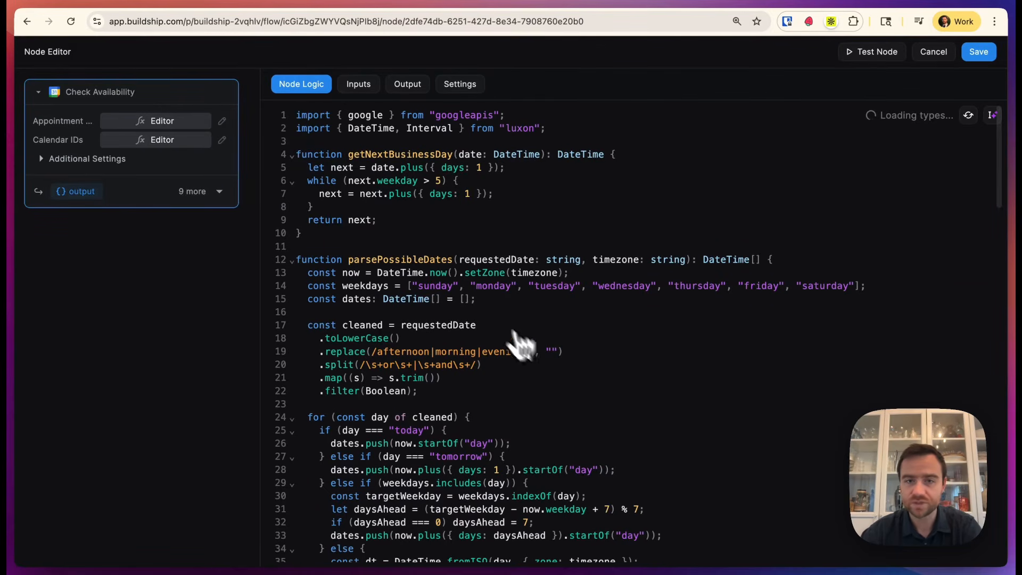
{"action": "scroll", "coordinate": [597, 361], "scroll_direction": "down", "scroll_amount": 5}
{"action": "scroll", "coordinate": [598, 360], "scroll_direction": "down", "scroll_amount": 10}
{"action": "scroll", "coordinate": [598, 360], "scroll_direction": "down", "scroll_amount": 20}
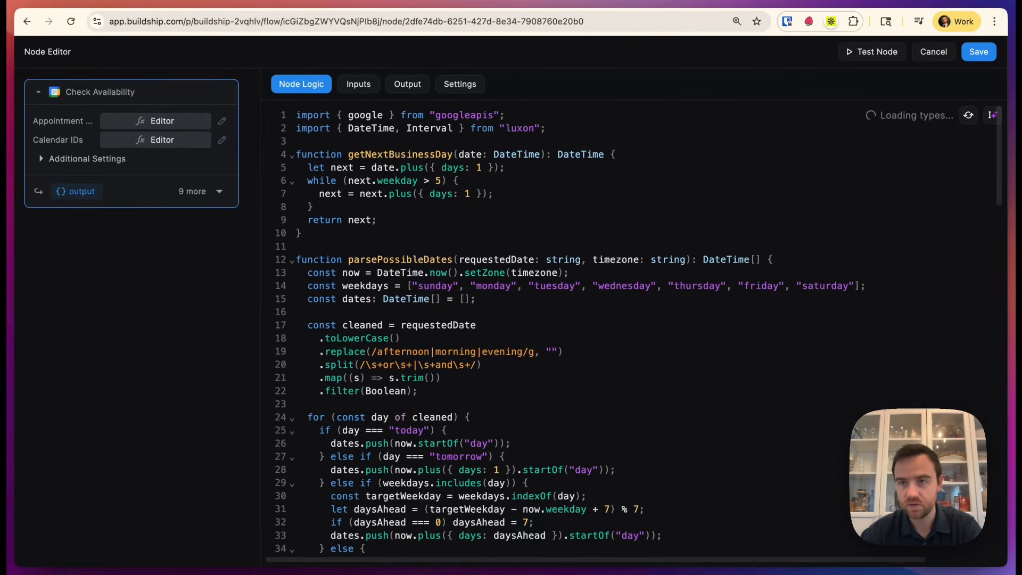
{"action": "left_click", "coordinate": [934, 51]}
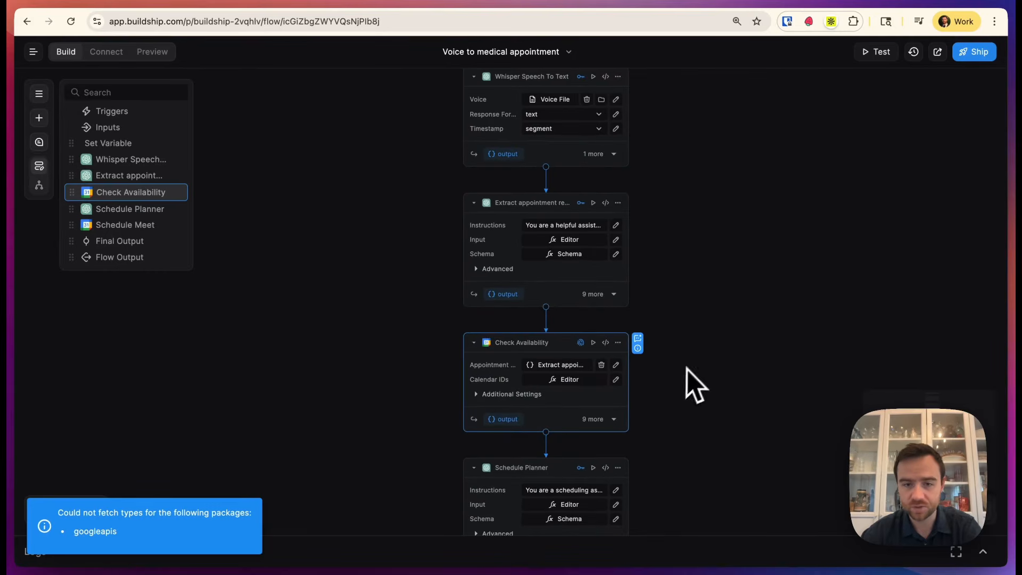
- Show the Check Availability node's test details, examine the matched and available slots in its result, and expand the node's additional settings
{"action": "left_click", "coordinate": [605, 342]}
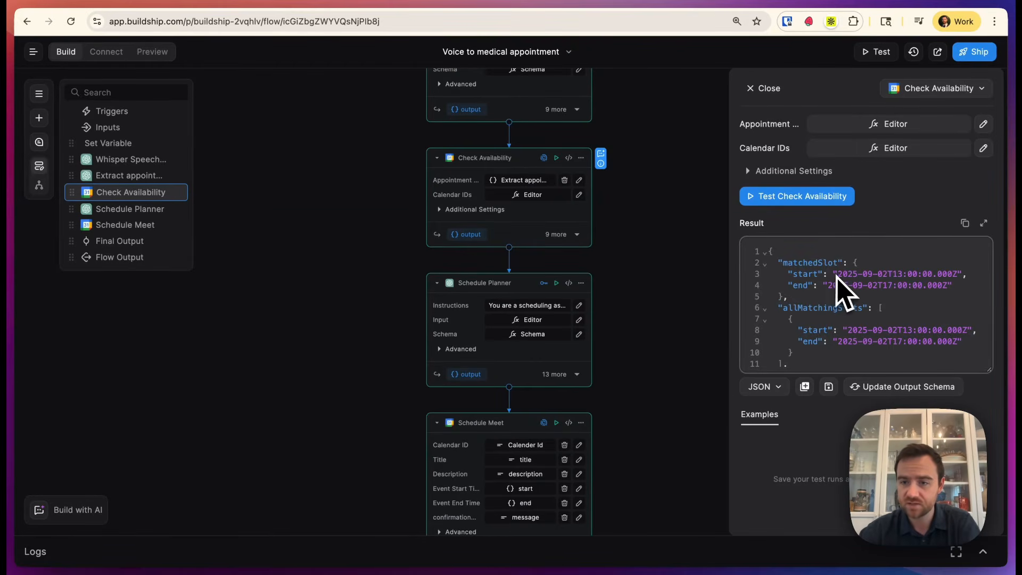
{"action": "scroll", "coordinate": [846, 334], "scroll_direction": "down", "scroll_amount": 5}
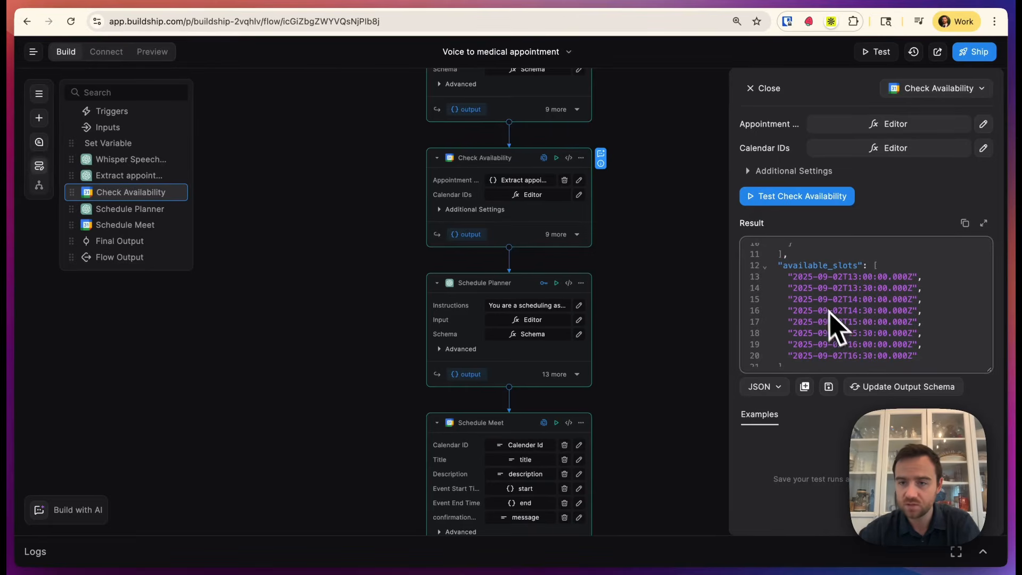
{"action": "scroll", "coordinate": [816, 304], "scroll_direction": "down", "scroll_amount": 1}
{"action": "scroll", "coordinate": [831, 325], "scroll_direction": "down", "scroll_amount": 2}
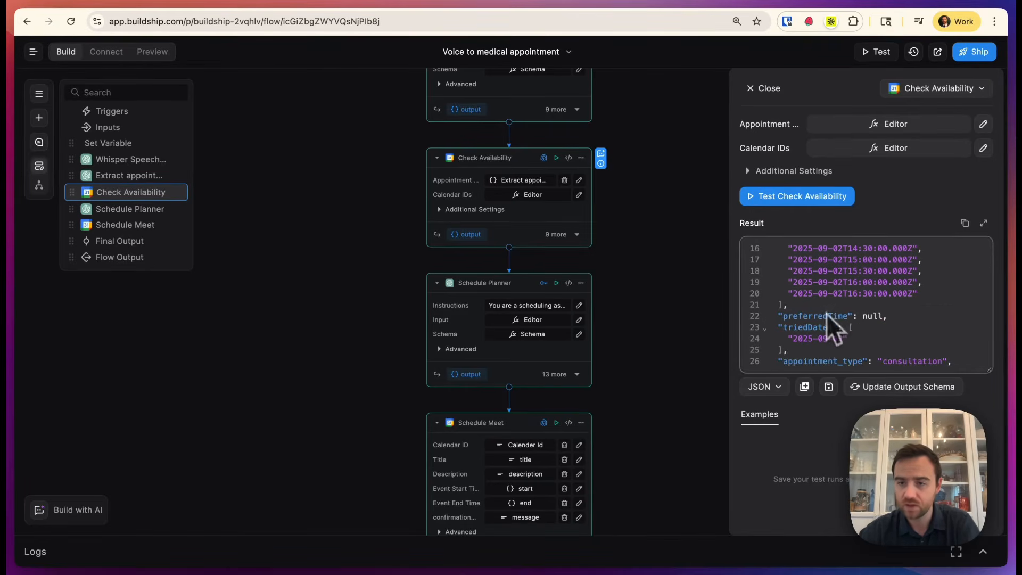
{"action": "scroll", "coordinate": [844, 297], "scroll_direction": "up", "scroll_amount": 1}
{"action": "scroll", "coordinate": [797, 260], "scroll_direction": "up", "scroll_amount": 1}
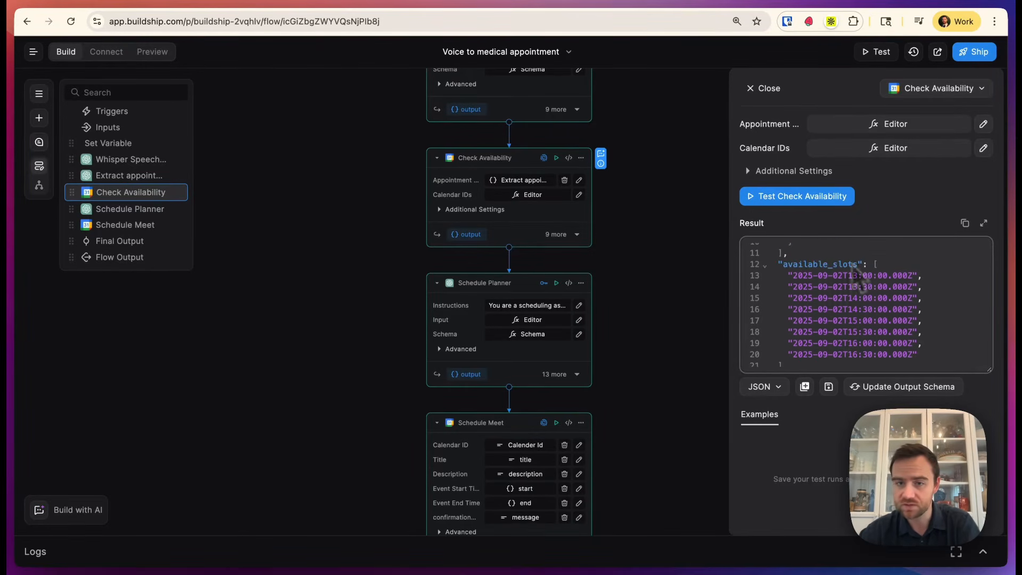
{"action": "left_click", "coordinate": [773, 267]}
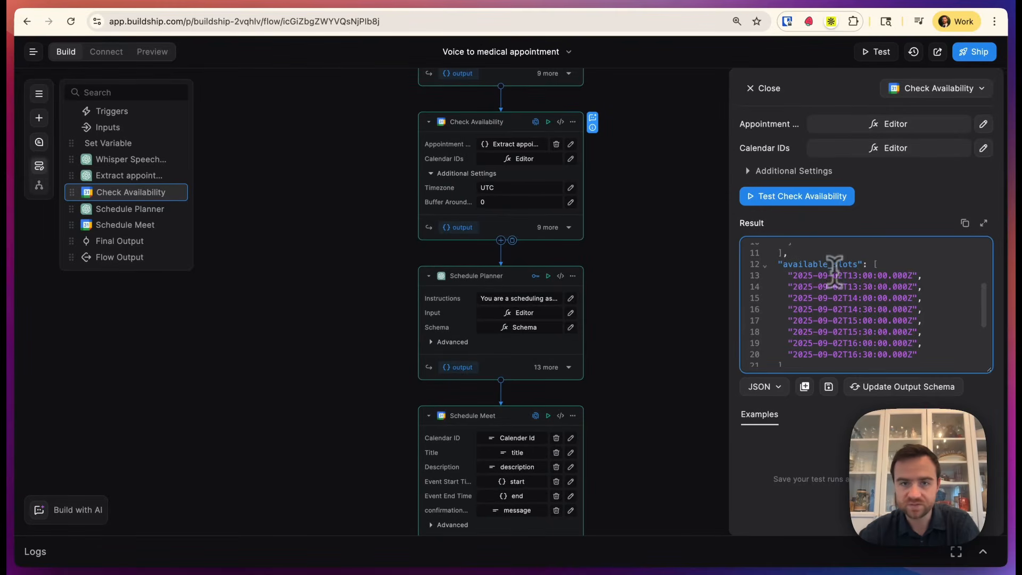
- Read the opening of the Schedule Planner node's instructions and check which variables its input text combines
{"action": "left_click", "coordinate": [570, 298]}
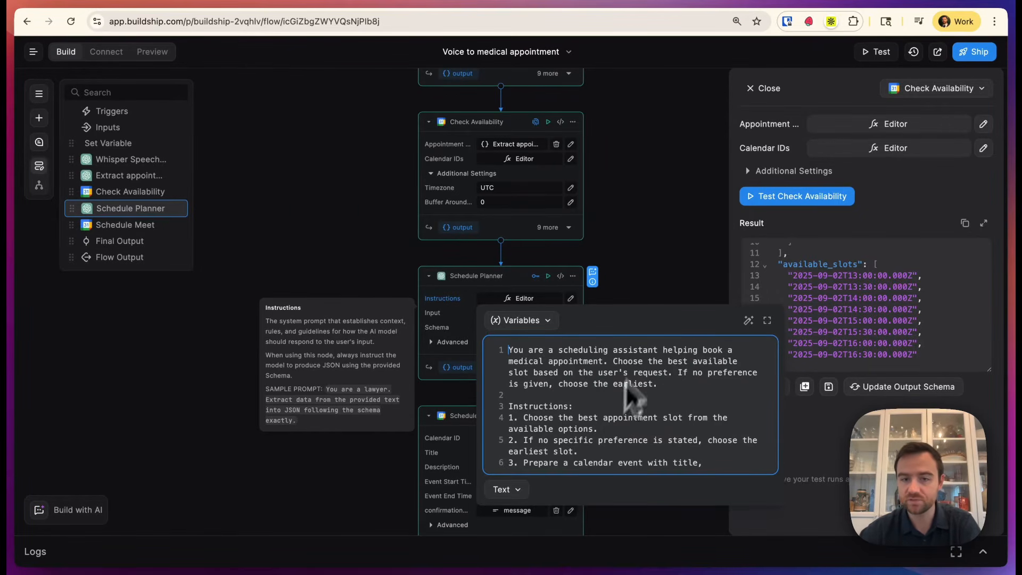
{"action": "left_click", "coordinate": [570, 313]}
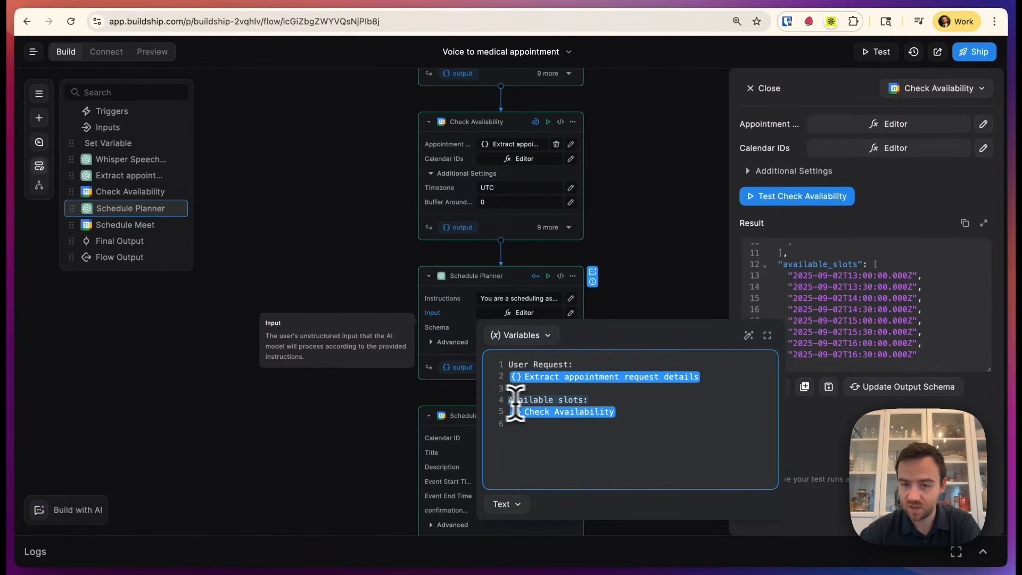
{"action": "left_click", "coordinate": [630, 413]}
{"action": "key", "text": "Escape"}
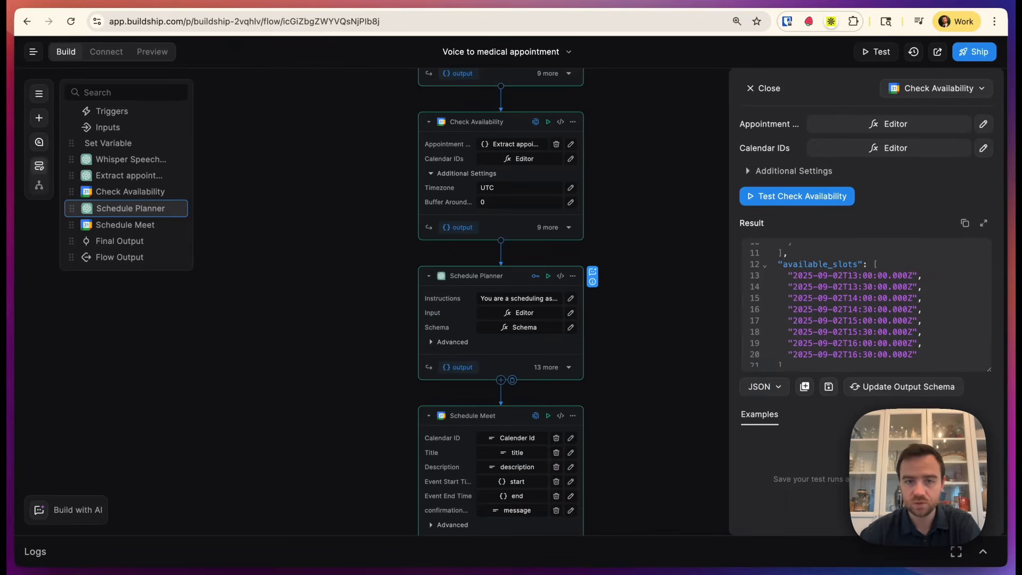
- Retrace the flow from Whisper Speech To Text to Schedule Planner and examine the Schedule Planner node's schema fields
{"action": "scroll", "coordinate": [500, 301], "scroll_direction": "up", "scroll_amount": 5}
{"action": "scroll", "coordinate": [483, 302], "scroll_direction": "up", "scroll_amount": 1}
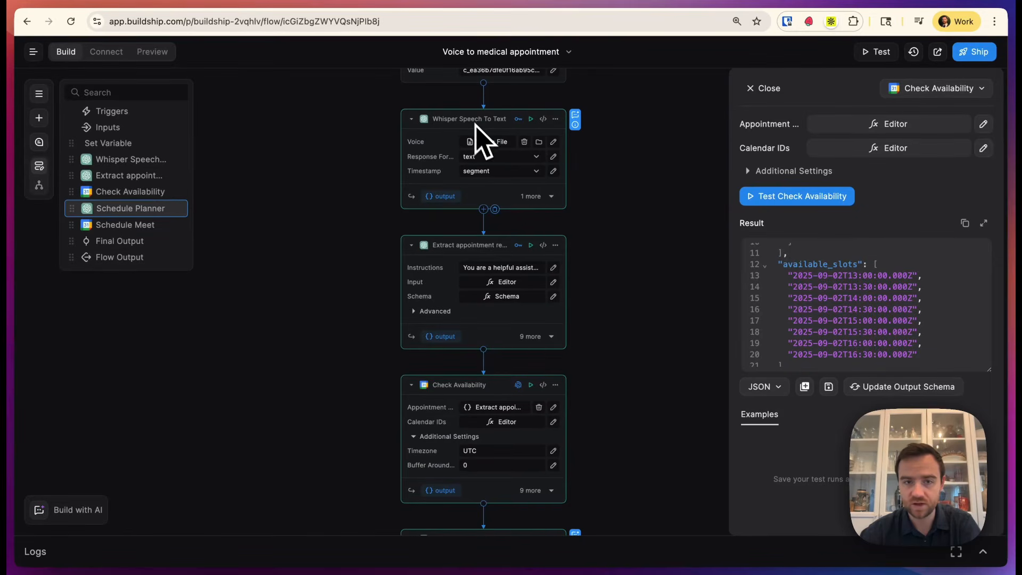
{"action": "scroll", "coordinate": [459, 266], "scroll_direction": "down", "scroll_amount": 5}
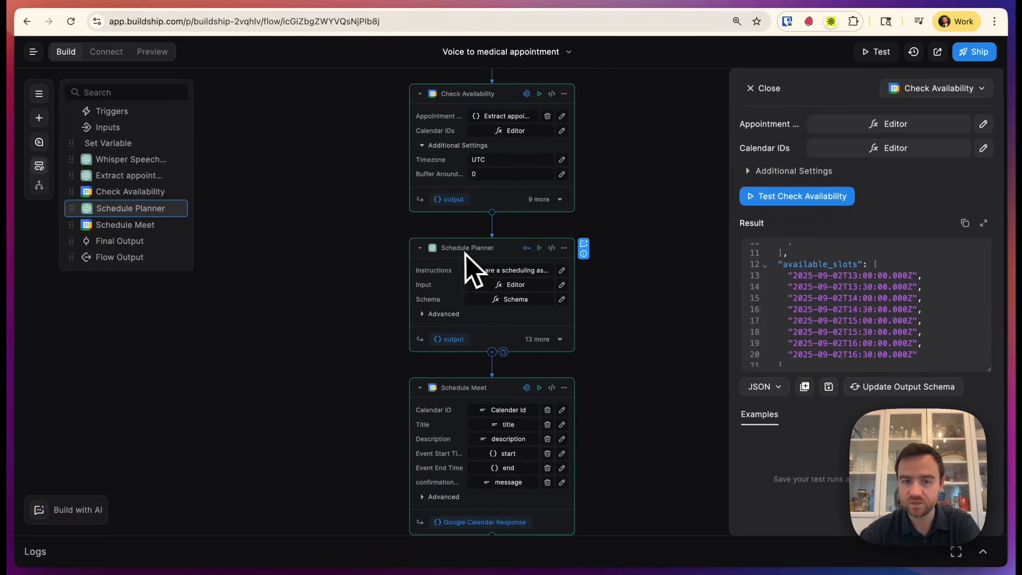
{"action": "scroll", "coordinate": [459, 266], "scroll_direction": "down", "scroll_amount": 2}
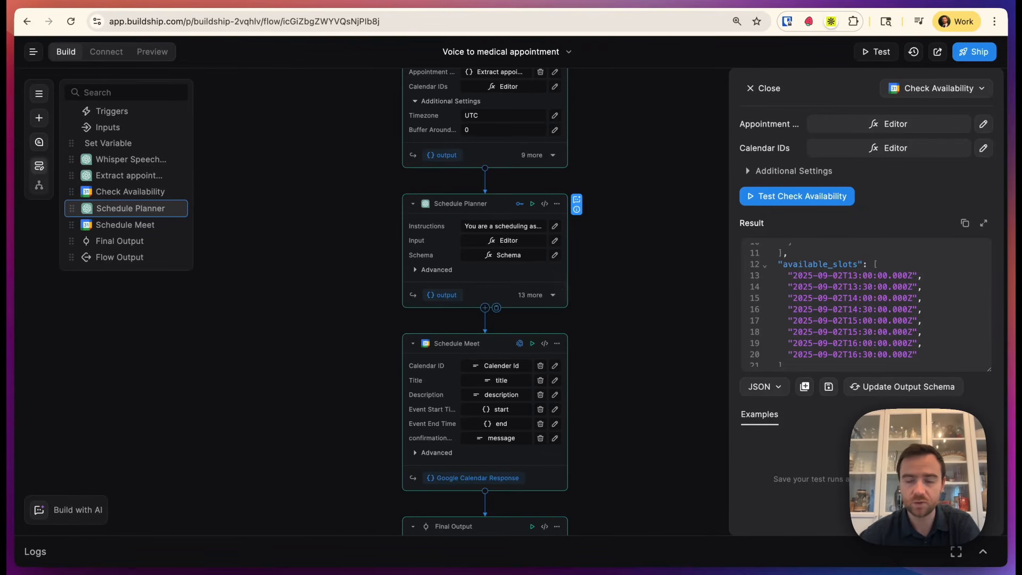
{"action": "left_click", "coordinate": [555, 255]}
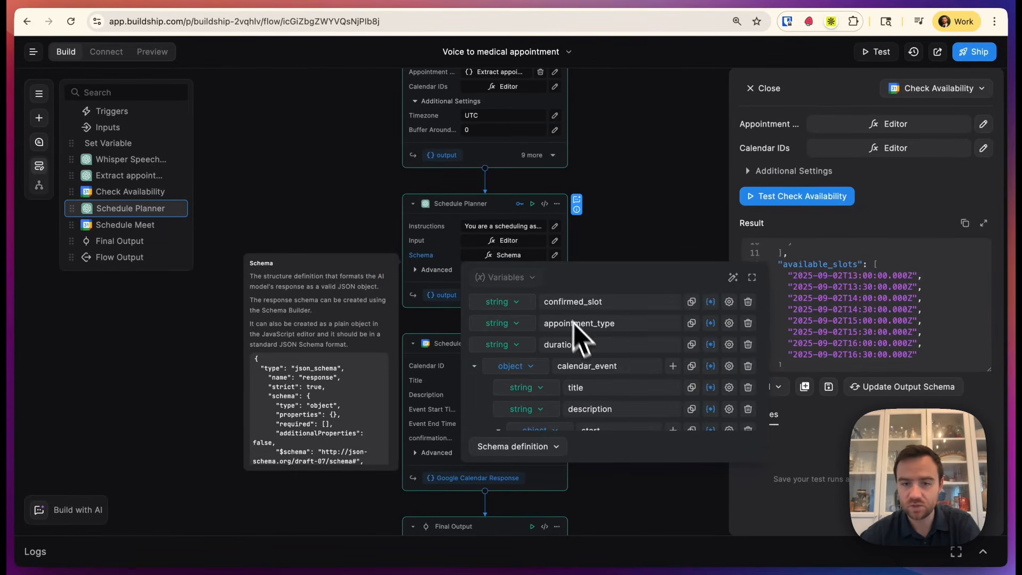
{"action": "scroll", "coordinate": [600, 323], "scroll_direction": "down", "scroll_amount": 5}
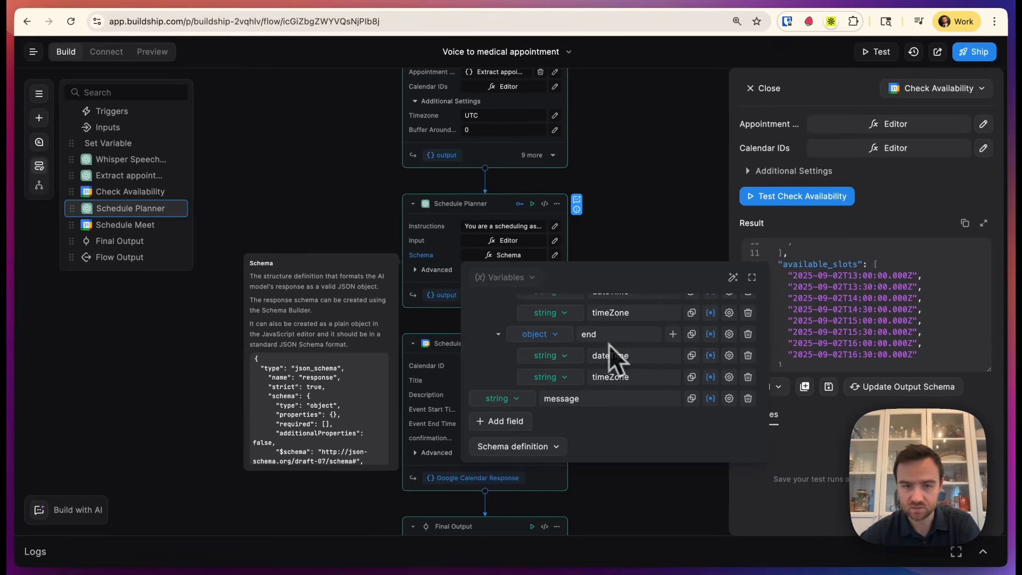
{"action": "left_click", "coordinate": [668, 224]}
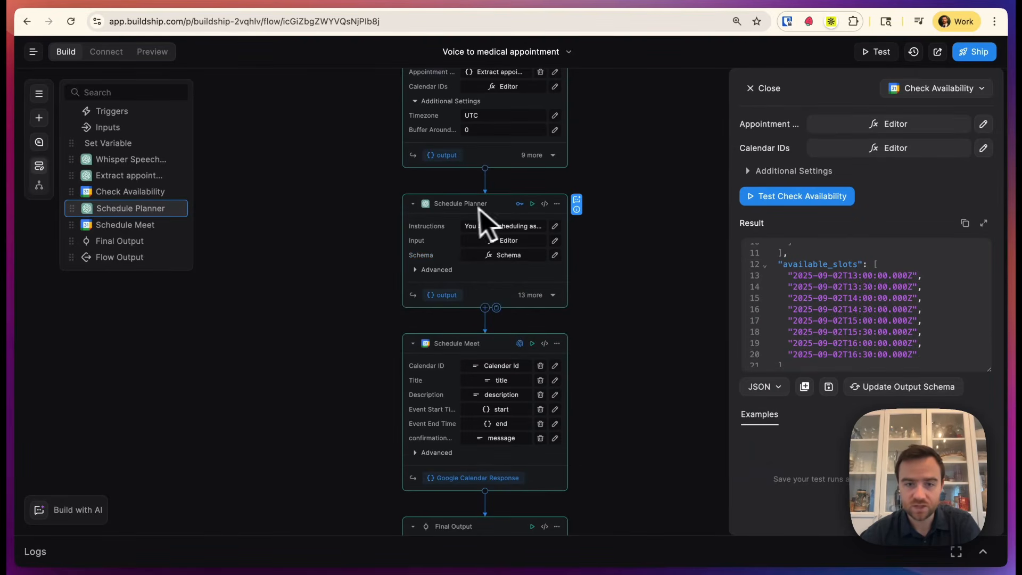
- Review the Schedule Meet inputs and the returned fields in the Final Output node's code, leaving the editor without saving
{"action": "scroll", "coordinate": [622, 380], "scroll_direction": "down", "scroll_amount": 3}
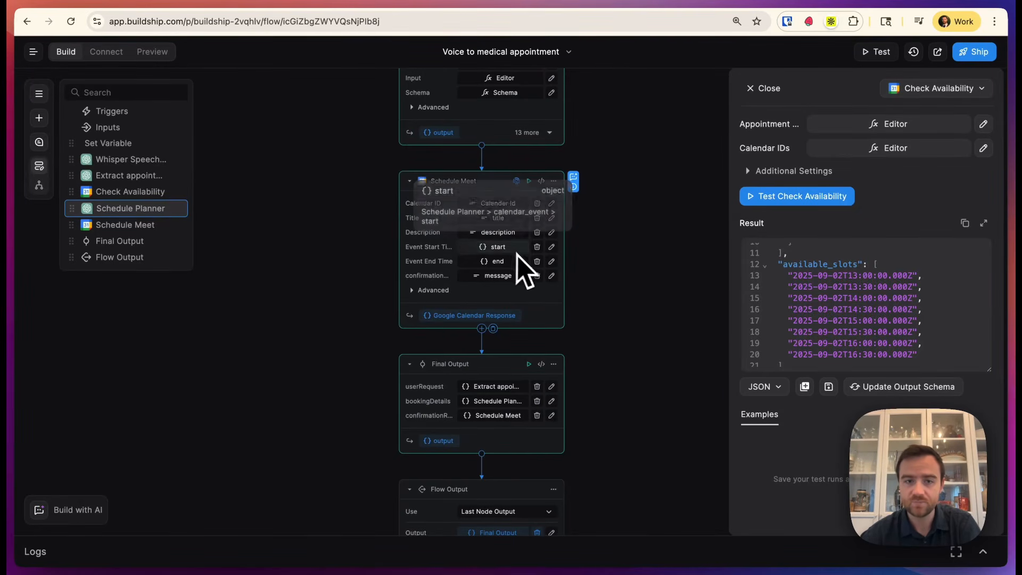
{"action": "scroll", "coordinate": [540, 292], "scroll_direction": "down", "scroll_amount": 2}
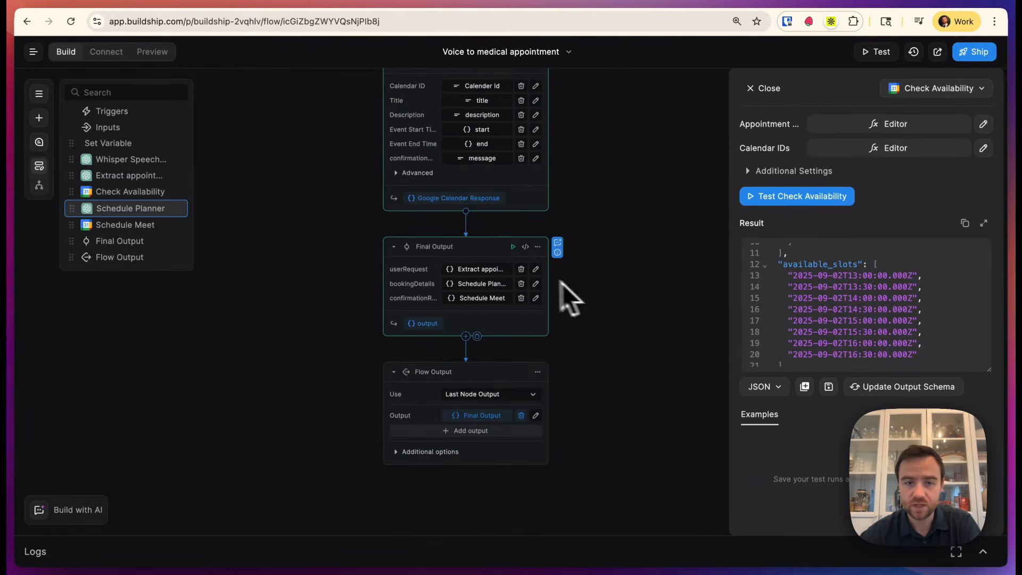
{"action": "left_click", "coordinate": [525, 247]}
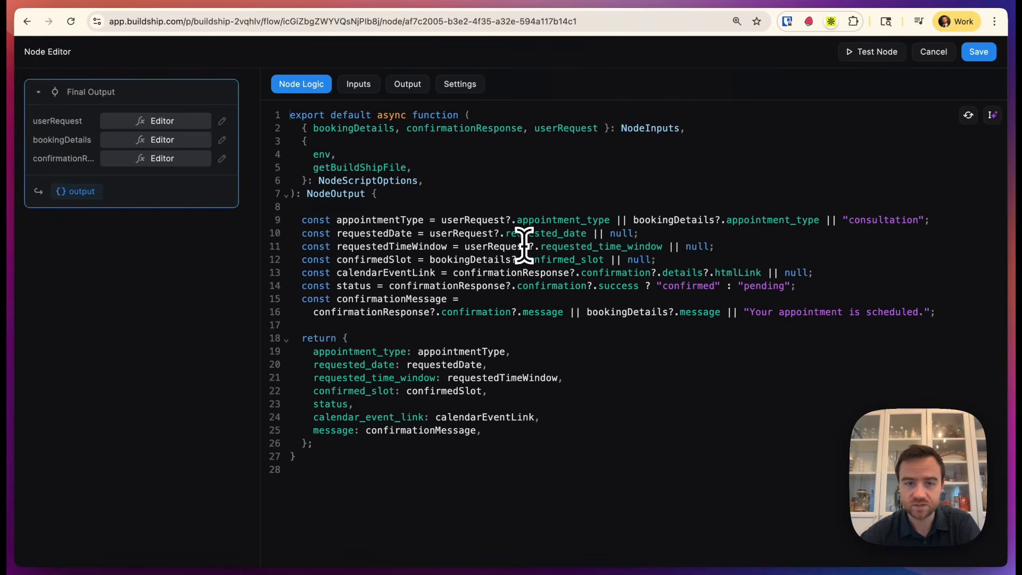
{"action": "left_click_drag", "start_coordinate": [481, 430], "coordinate": [288, 342]}
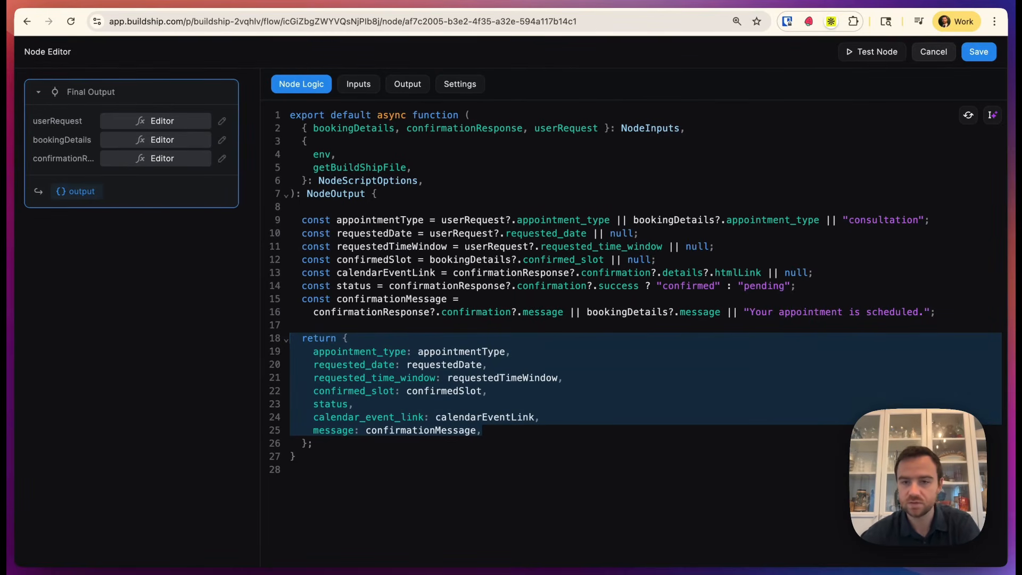
{"action": "left_click", "coordinate": [938, 57]}
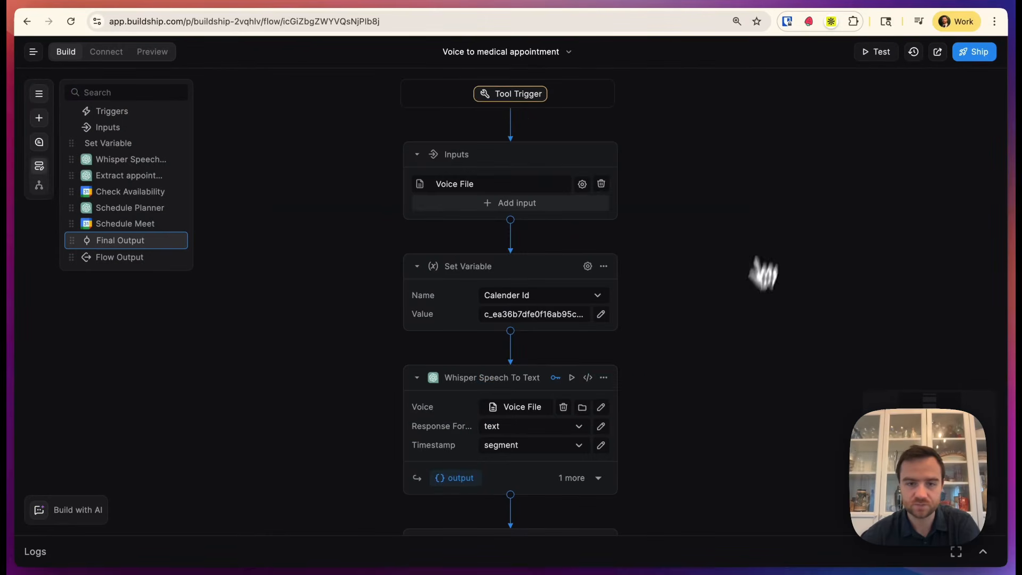
- Look over the whole workflow and revisit the calendar_event fields in the Schedule Planner node's schema
{"action": "scroll", "coordinate": [675, 260], "scroll_direction": "up", "scroll_amount": 7}
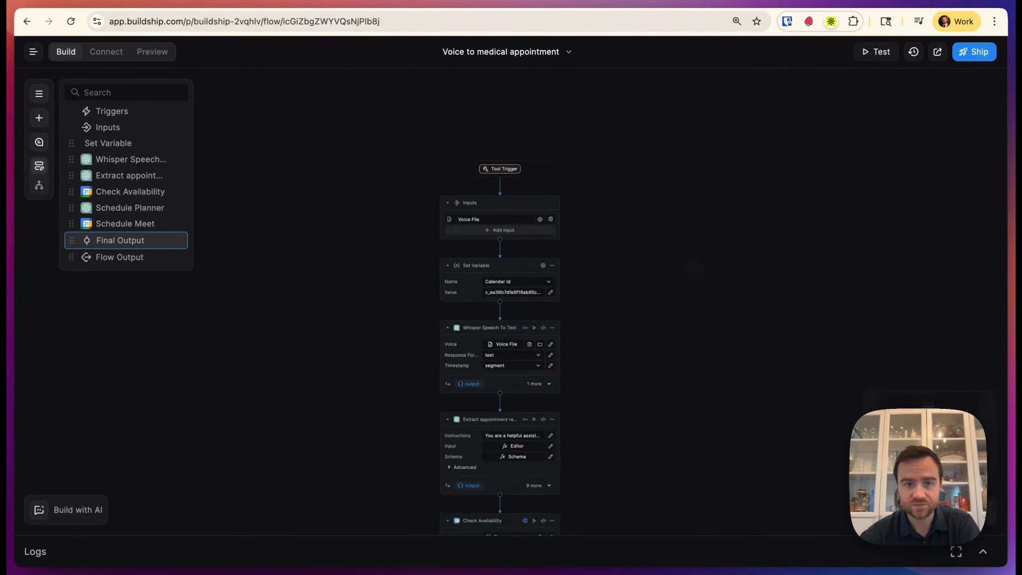
{"action": "scroll", "coordinate": [606, 162], "scroll_direction": "down", "scroll_amount": 2}
{"action": "scroll", "coordinate": [681, 274], "scroll_direction": "right", "scroll_amount": 2}
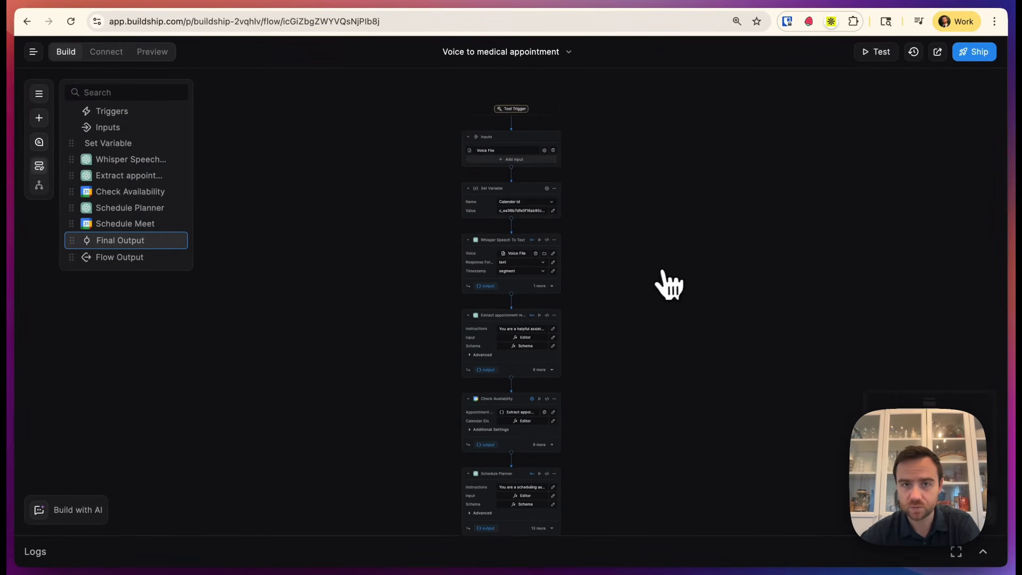
{"action": "scroll", "coordinate": [645, 266], "scroll_direction": "down", "scroll_amount": 1}
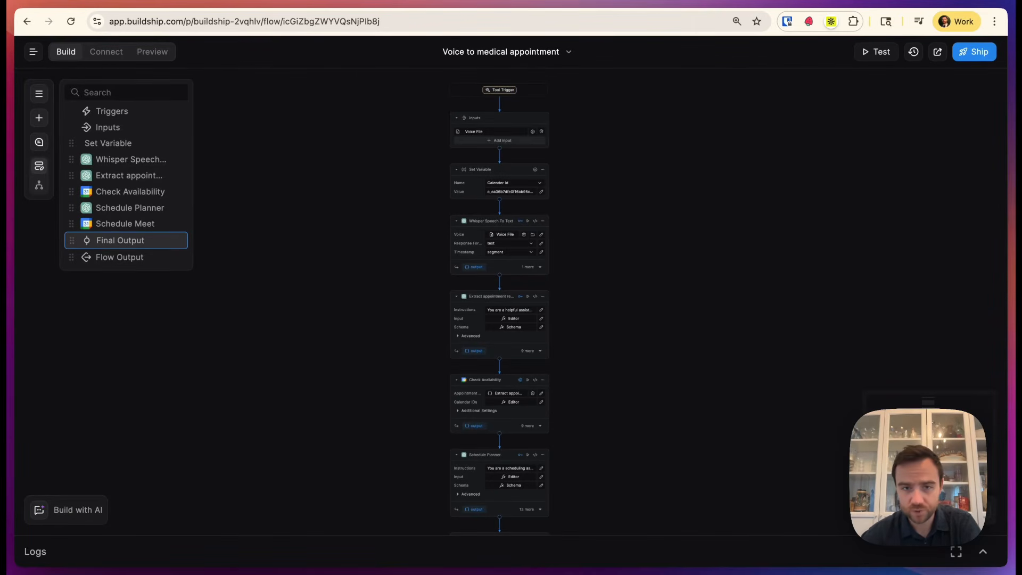
{"action": "scroll", "coordinate": [578, 199], "scroll_direction": "down", "scroll_amount": 5}
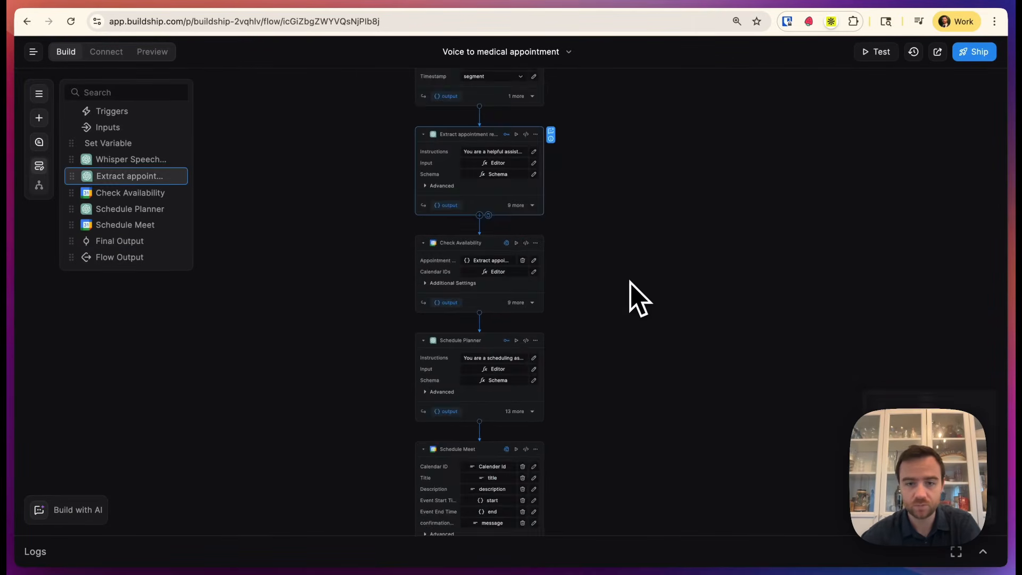
{"action": "left_click", "coordinate": [534, 379]}
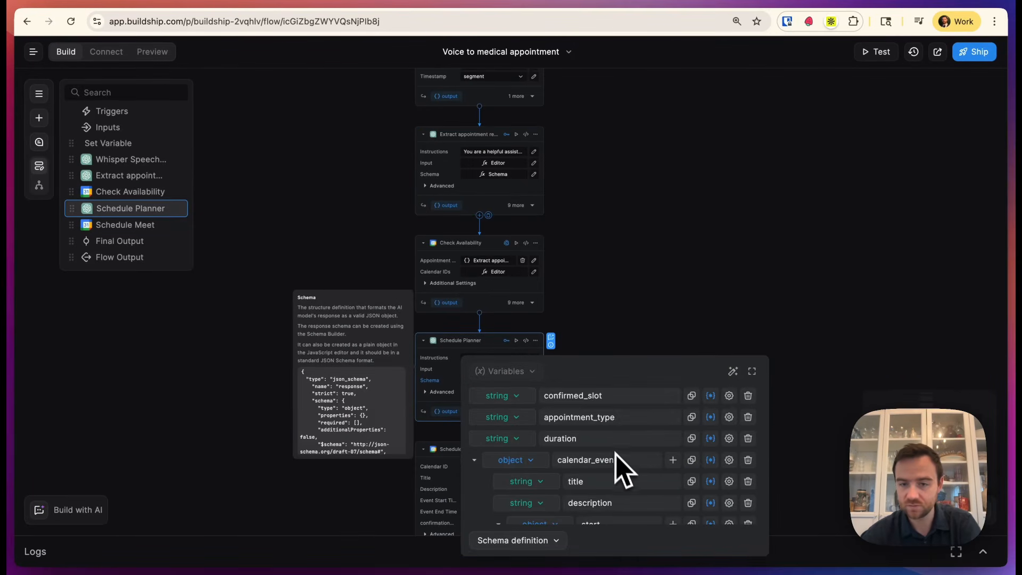
{"action": "scroll", "coordinate": [620, 461], "scroll_direction": "down", "scroll_amount": 1}
{"action": "left_click", "coordinate": [636, 296]}
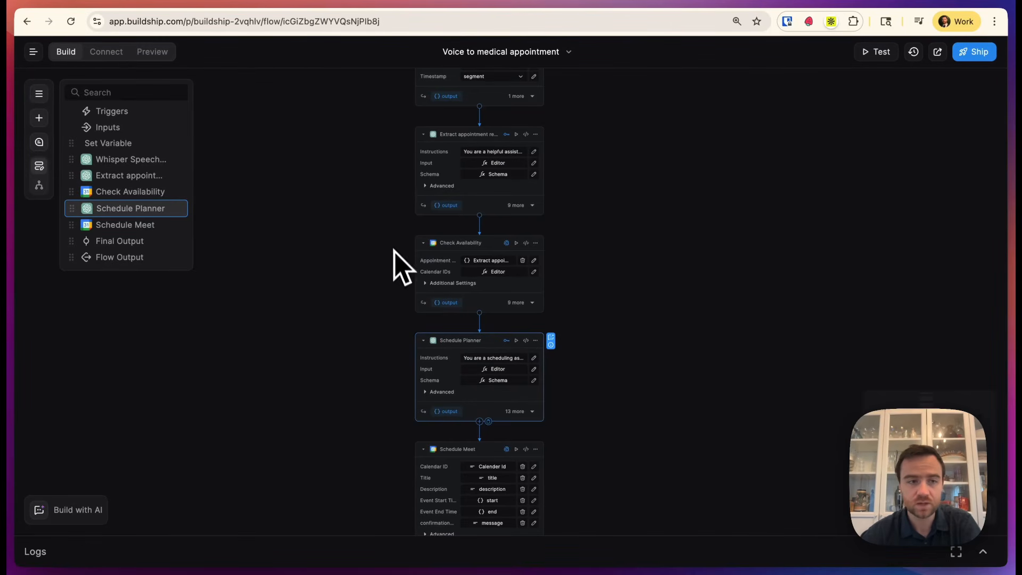
- Show the Compass AI builder with the Schedule Planner node attached and look back over the earlier nodes
{"action": "left_click", "coordinate": [79, 511]}
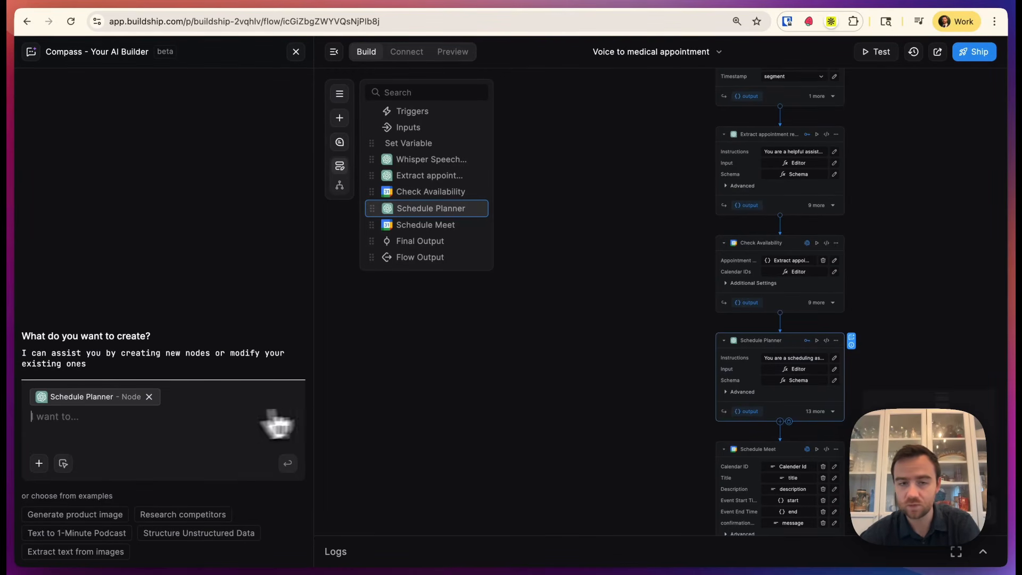
{"action": "scroll", "coordinate": [591, 268], "scroll_direction": "up", "scroll_amount": 5}
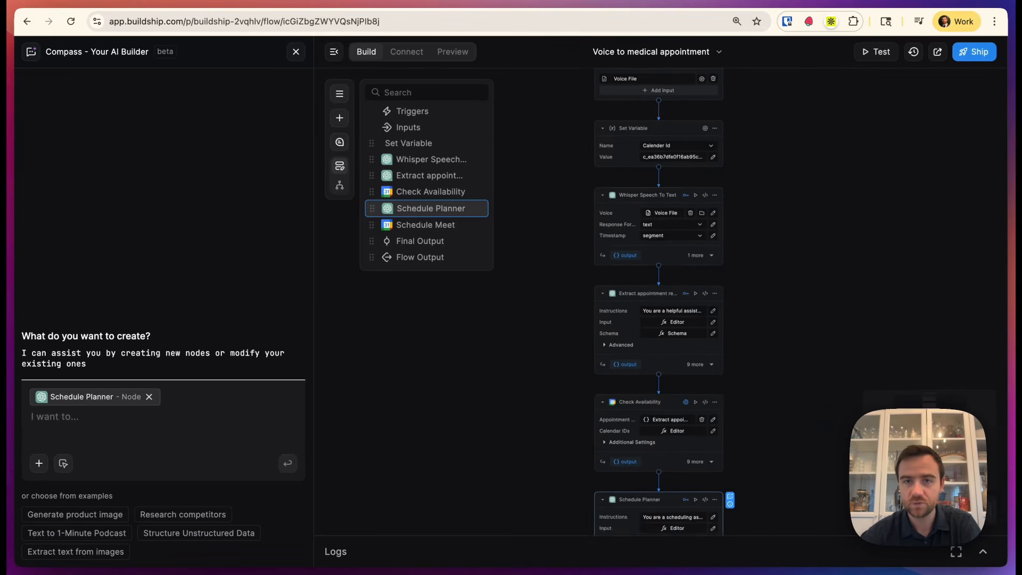
{"action": "scroll", "coordinate": [591, 268], "scroll_direction": "up", "scroll_amount": 1}
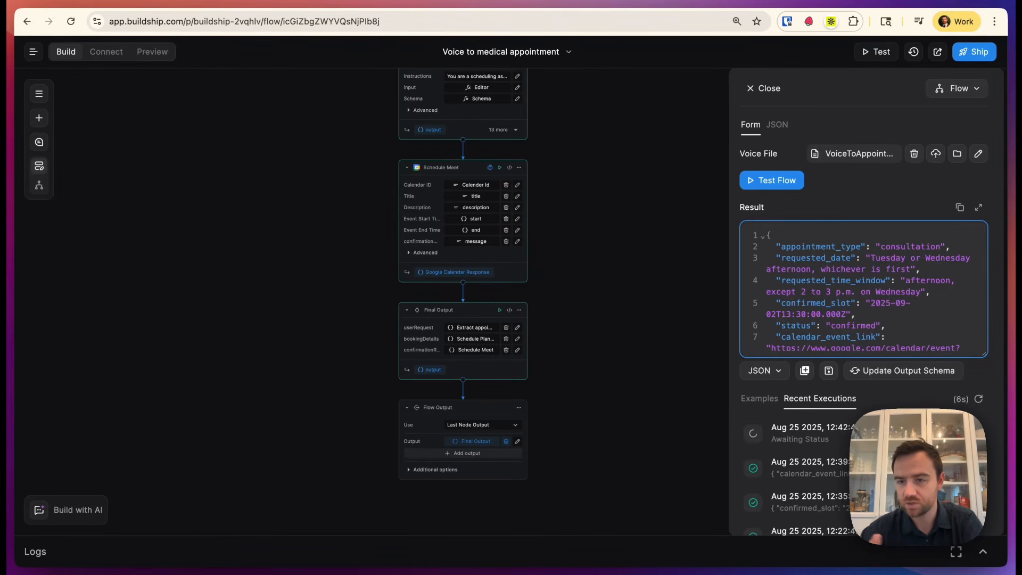
- Review the flow test result, highlighting the calendar event link and the confirmation message
{"action": "scroll", "coordinate": [916, 335], "scroll_direction": "down", "scroll_amount": 3}
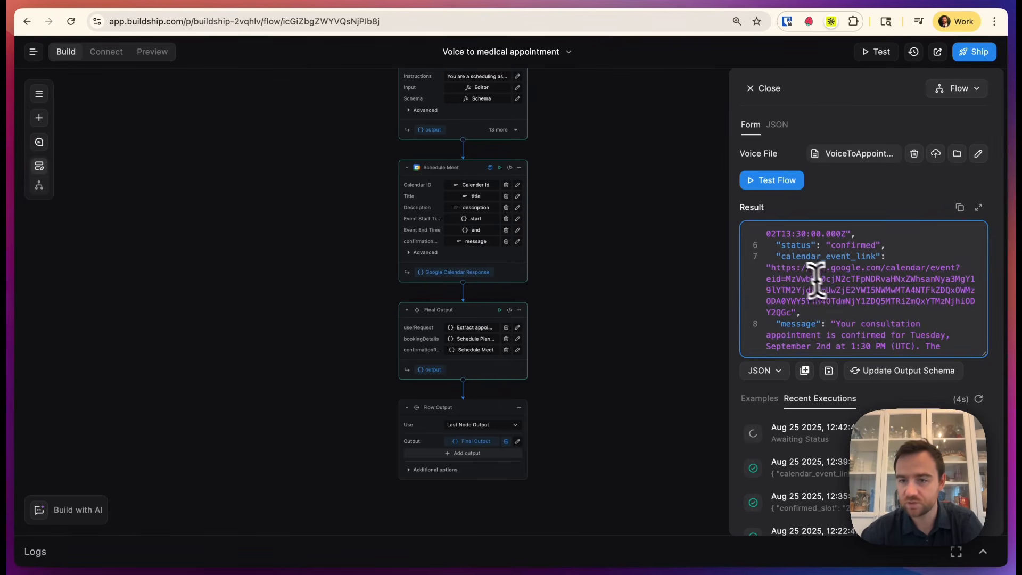
{"action": "left_click_drag", "start_coordinate": [770, 262], "coordinate": [789, 313]}
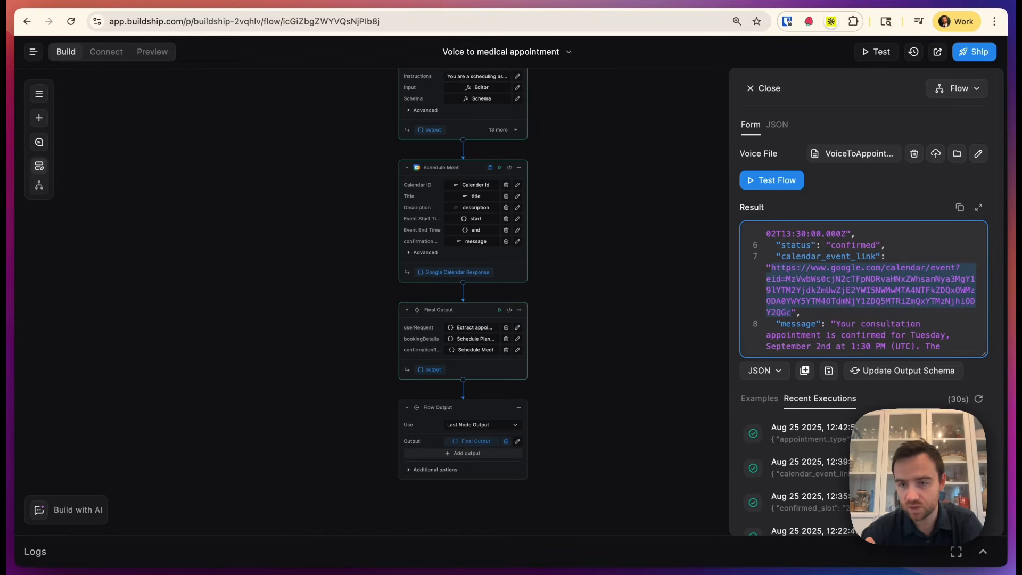
{"action": "scroll", "coordinate": [867, 320], "scroll_direction": "down", "scroll_amount": 2}
{"action": "left_click_drag", "start_coordinate": [863, 340], "coordinate": [836, 286]}
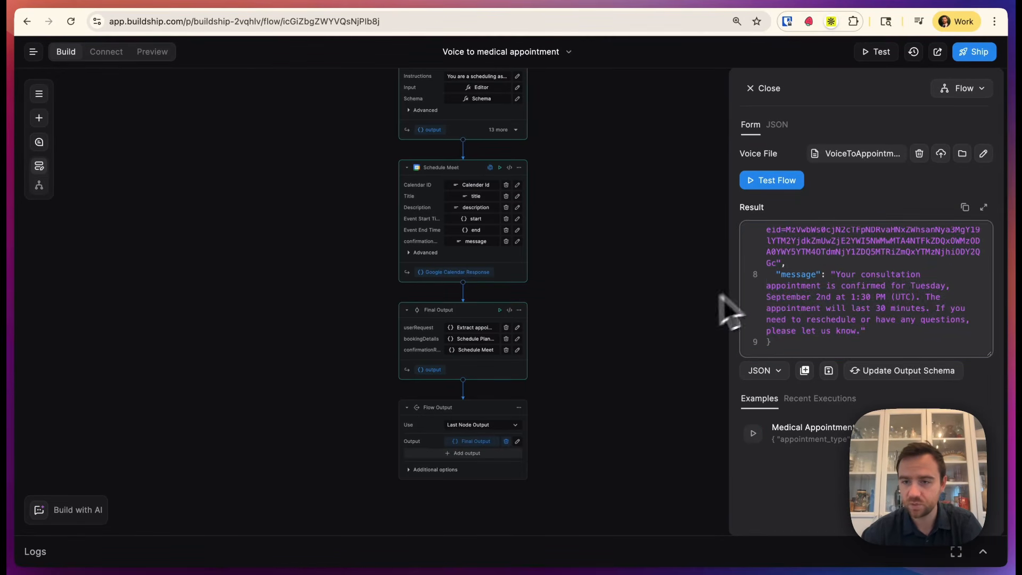
{"action": "scroll", "coordinate": [816, 265], "scroll_direction": "up", "scroll_amount": 5}
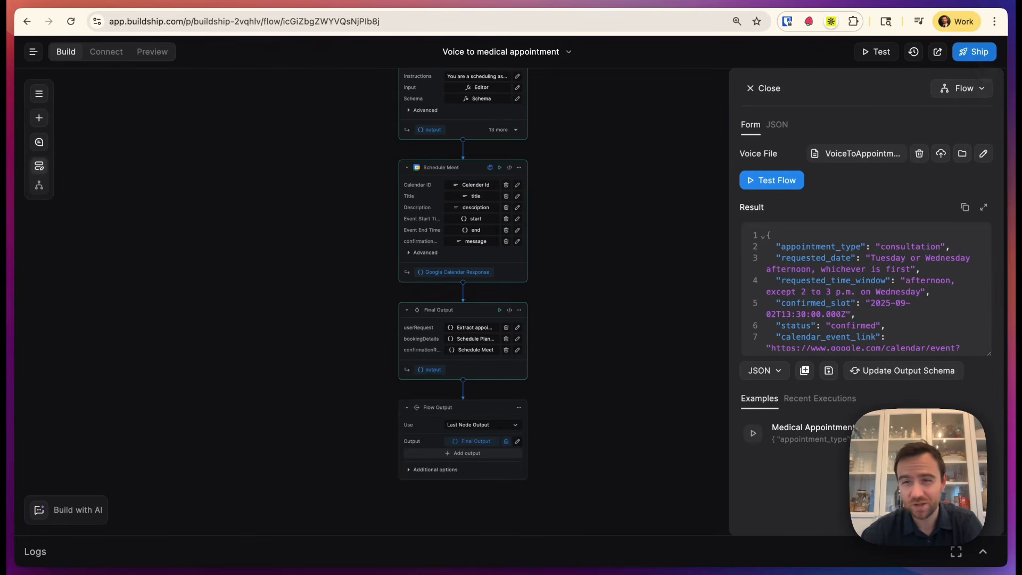
- Ship the Voice to medical appointment workflow to deploy it with its Tool Trigger
{"action": "left_click", "coordinate": [983, 55]}
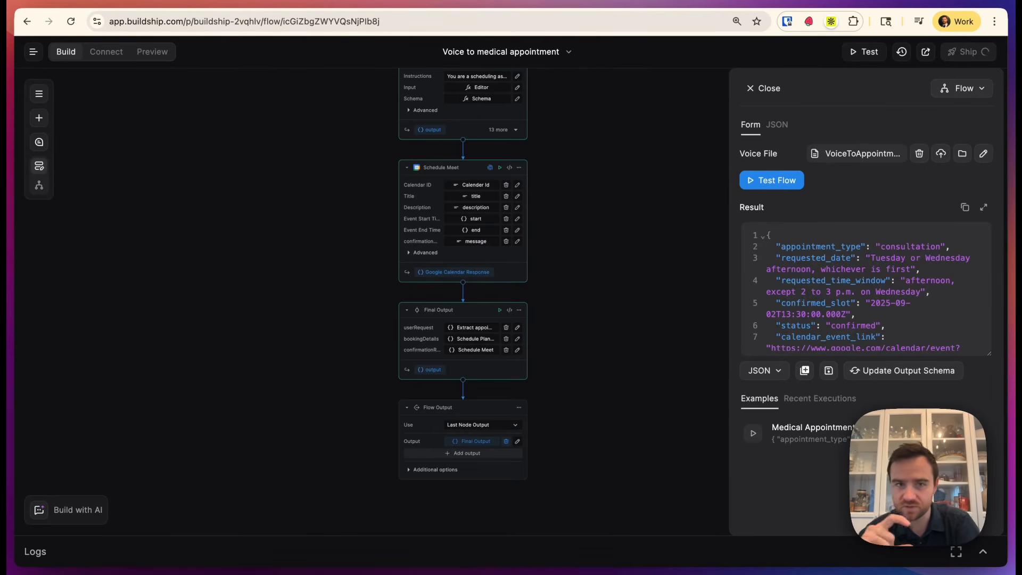
{"action": "scroll", "coordinate": [548, 216], "scroll_direction": "up", "scroll_amount": 2}
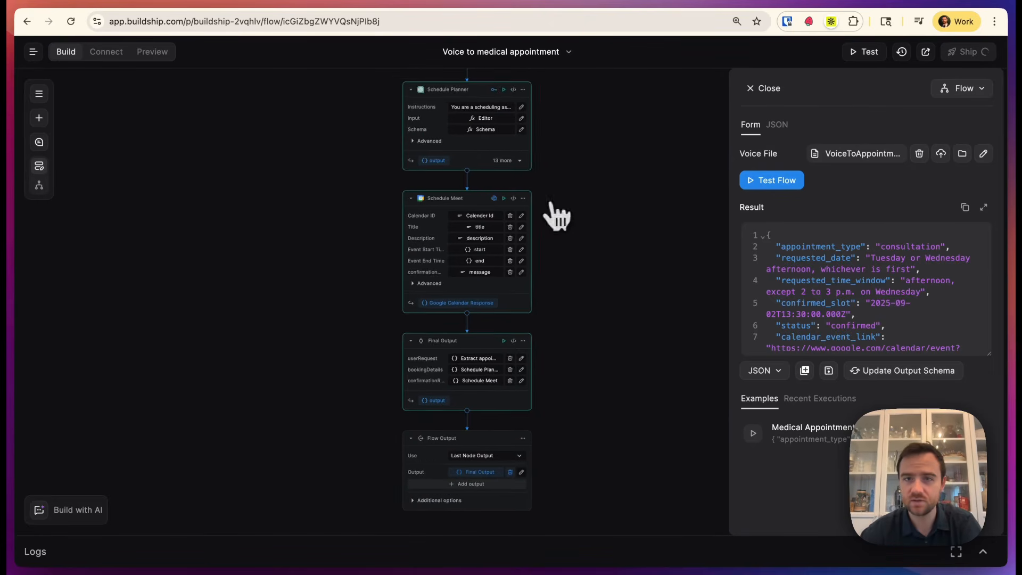
{"action": "scroll", "coordinate": [485, 287], "scroll_direction": "up", "scroll_amount": 1}
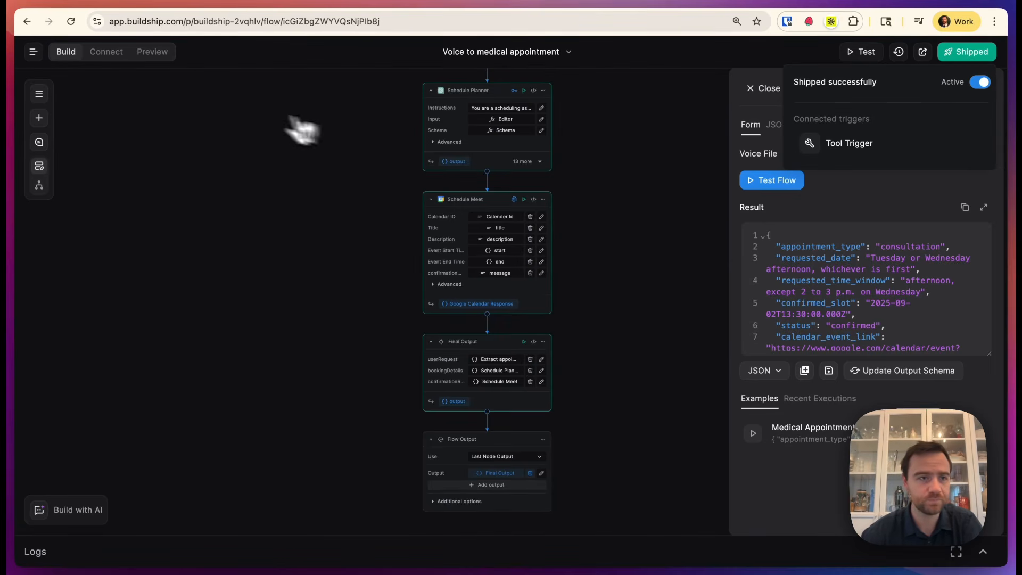
- Open the workflow's connection settings and show the Node.js Fetch Implementation guide for the Tool Trigger
{"action": "left_click", "coordinate": [106, 52]}
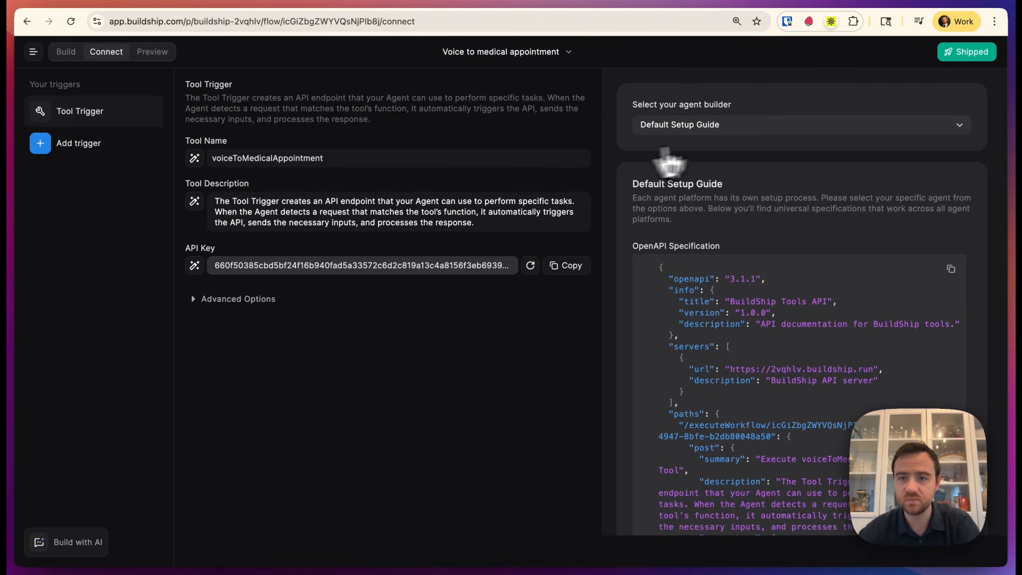
{"action": "left_click", "coordinate": [793, 127]}
{"action": "left_click", "coordinate": [755, 212]}
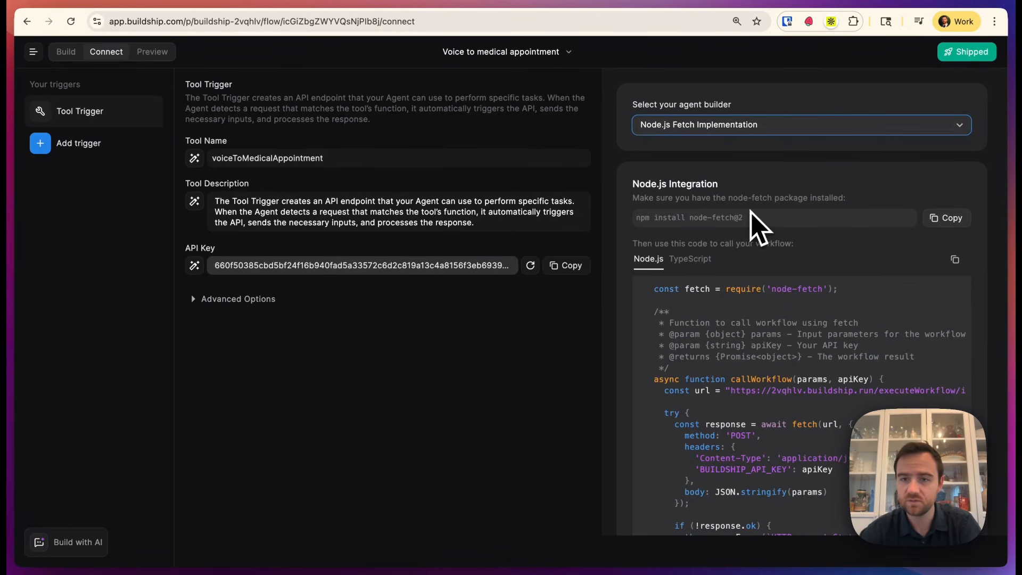
- Look through the Python Requests Implementation code, then show the Claude Desktop (MCP Server) setup guide
{"action": "left_click", "coordinate": [790, 127]}
{"action": "left_click", "coordinate": [740, 233]}
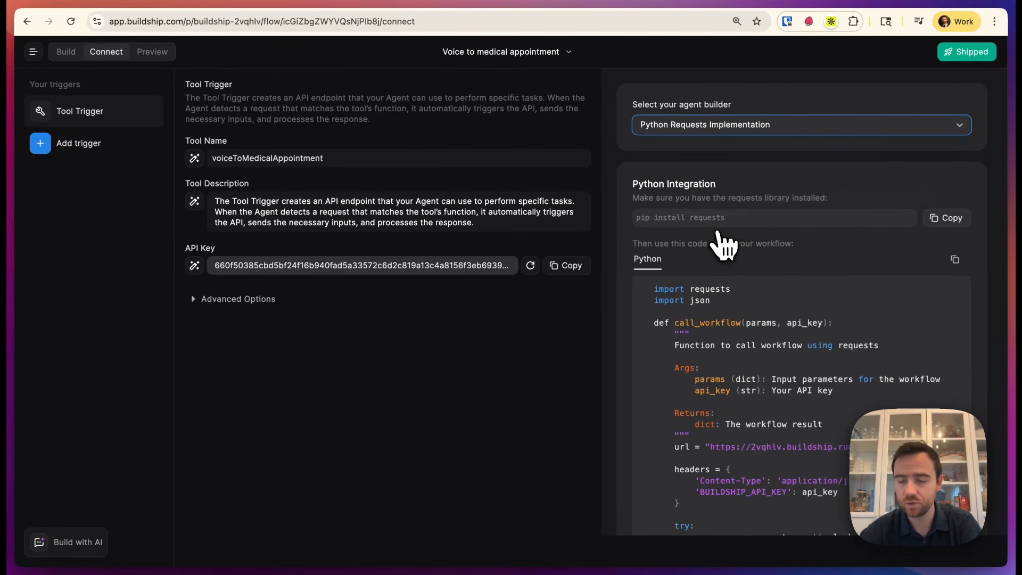
{"action": "scroll", "coordinate": [745, 346], "scroll_direction": "down", "scroll_amount": 6}
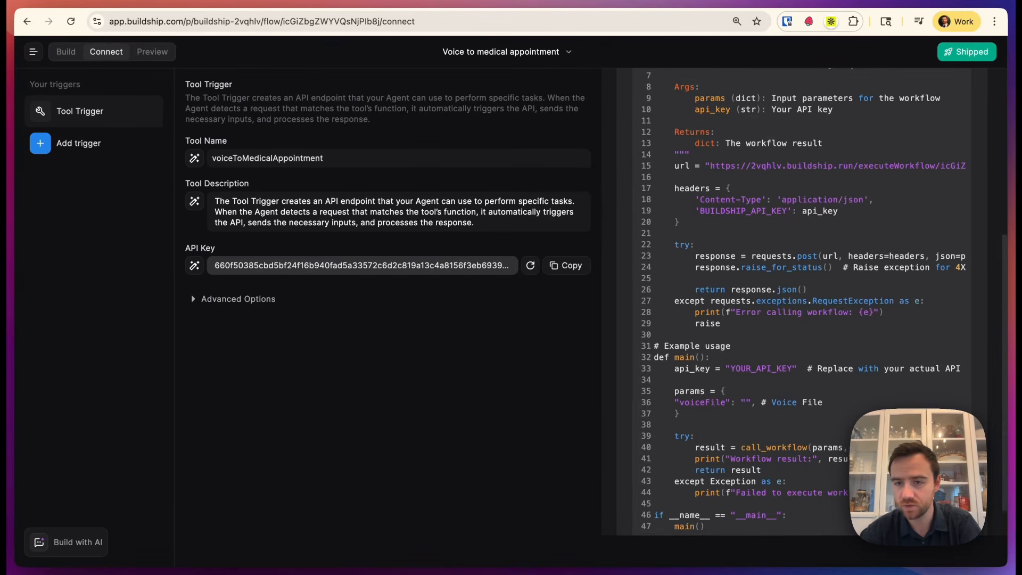
{"action": "scroll", "coordinate": [757, 388], "scroll_direction": "up", "scroll_amount": 6}
{"action": "left_click", "coordinate": [772, 125]}
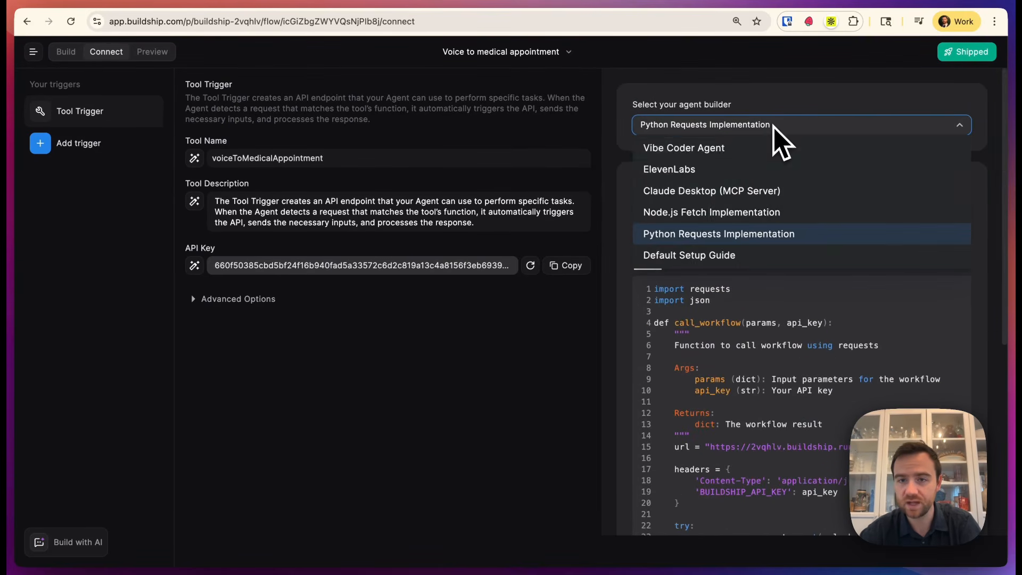
{"action": "left_click", "coordinate": [745, 194]}
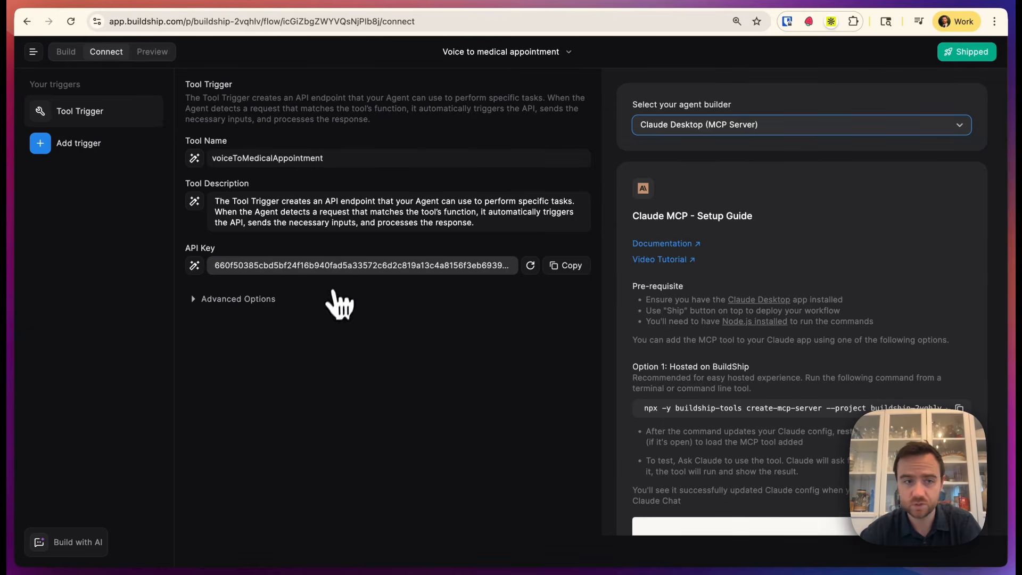
- Browse the available trigger types from Rest API to Bots and return to the workflow canvas without adding one
{"action": "left_click", "coordinate": [75, 143]}
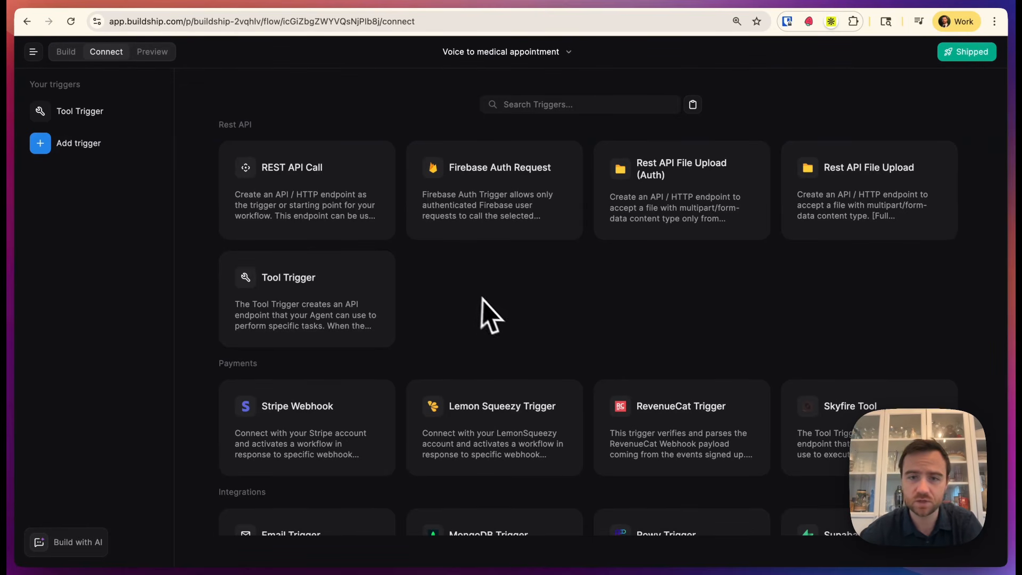
{"action": "scroll", "coordinate": [485, 309], "scroll_direction": "down", "scroll_amount": 6}
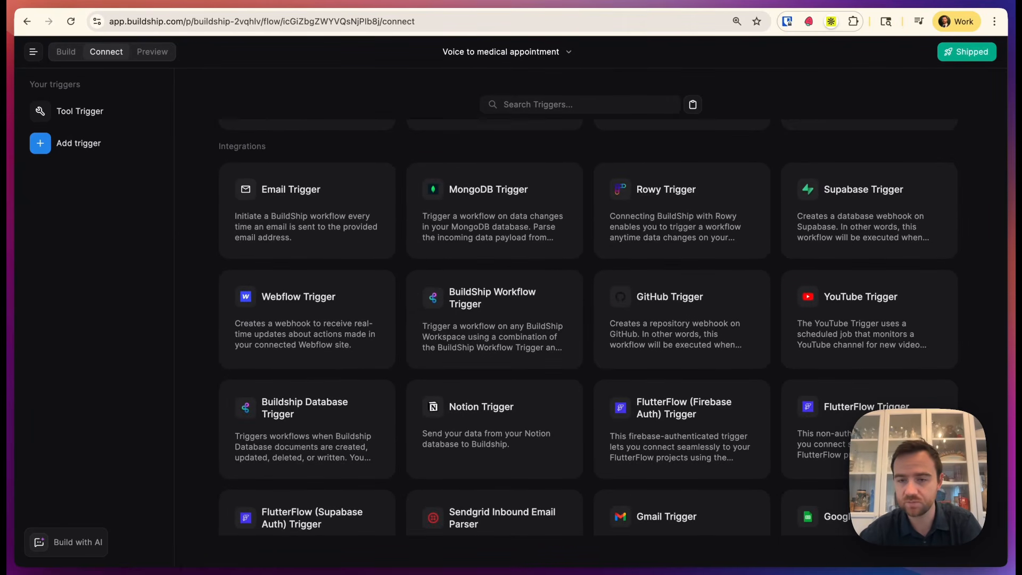
{"action": "scroll", "coordinate": [588, 330], "scroll_direction": "down", "scroll_amount": 3}
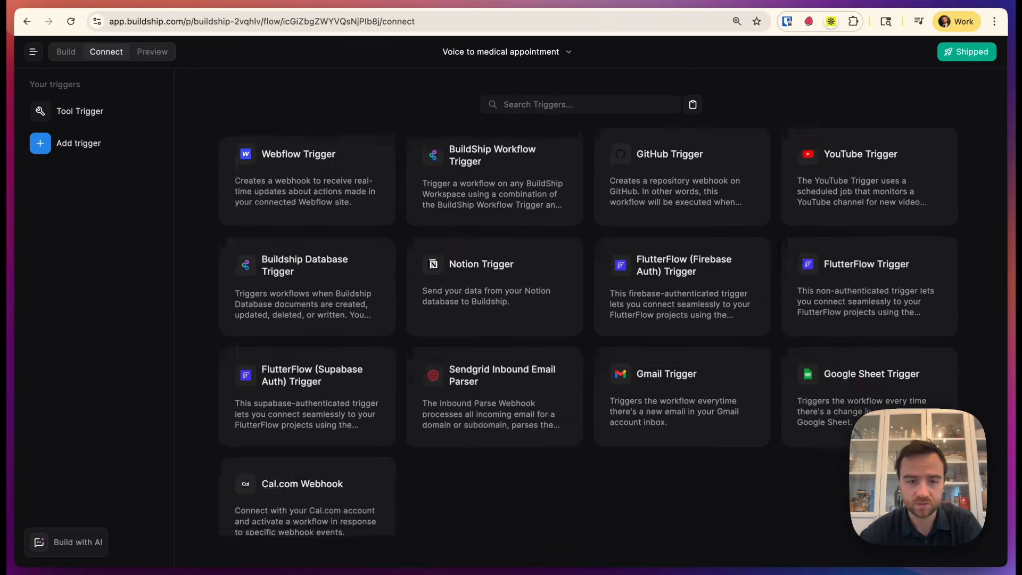
{"action": "scroll", "coordinate": [588, 330], "scroll_direction": "up", "scroll_amount": 3}
{"action": "scroll", "coordinate": [406, 283], "scroll_direction": "down", "scroll_amount": 9}
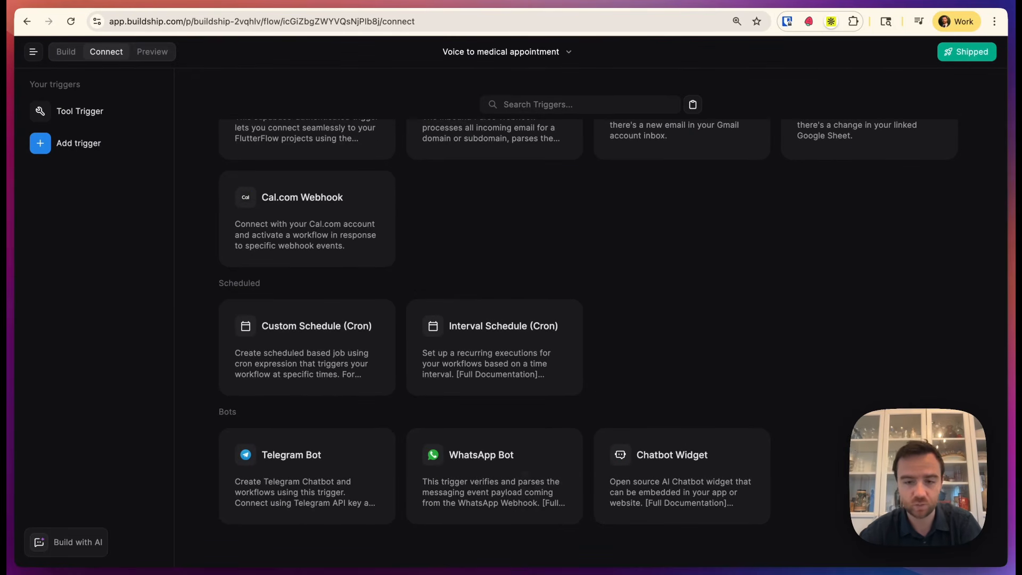
{"action": "scroll", "coordinate": [790, 360], "scroll_direction": "up", "scroll_amount": 10}
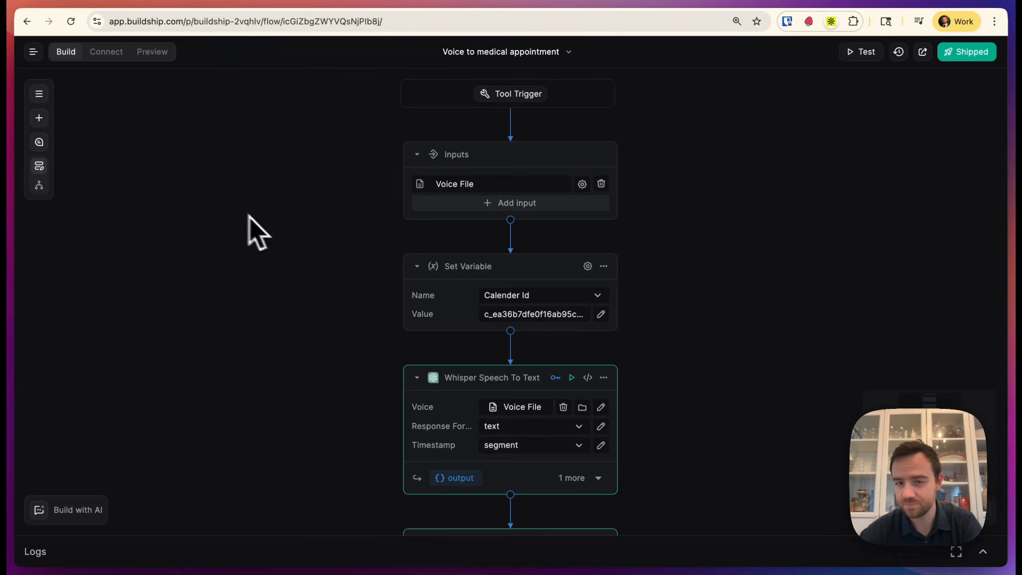
{"action": "scroll", "coordinate": [351, 431], "scroll_direction": "down", "scroll_amount": 2}
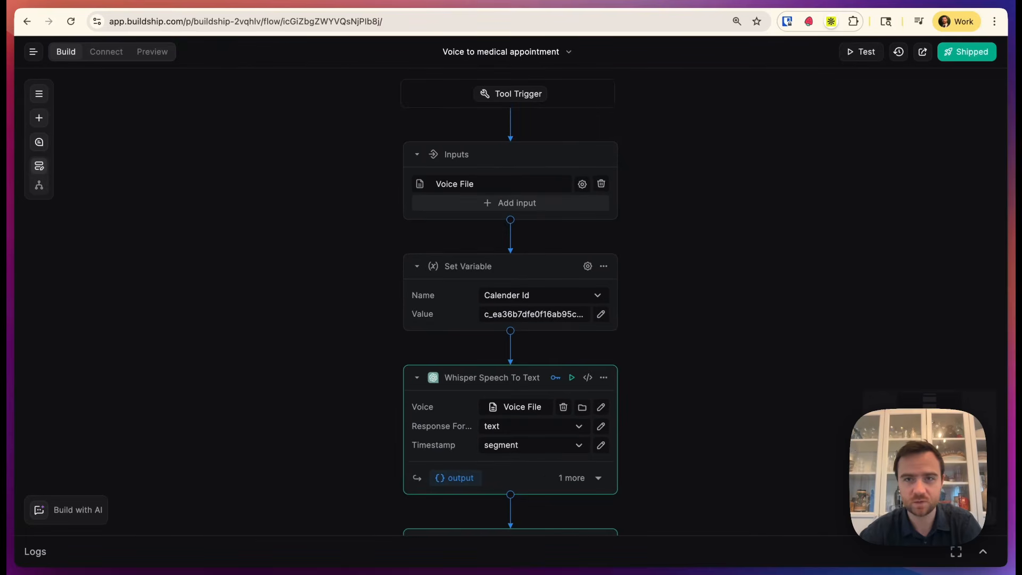